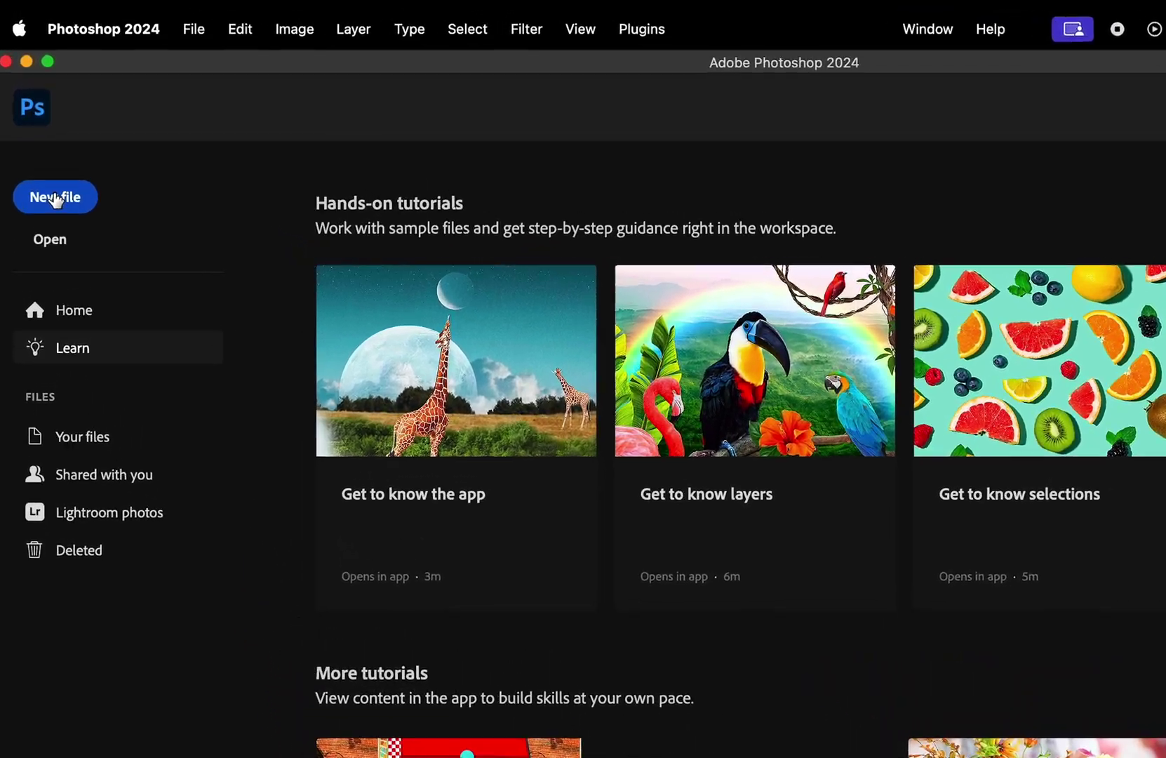
# Step: Create a 1500 x 1500 px, 300 ppi RGB document named Halftone Pattern with a white background
pyautogui.click(47, 138)
pyautogui.doubleClick(806, 255)
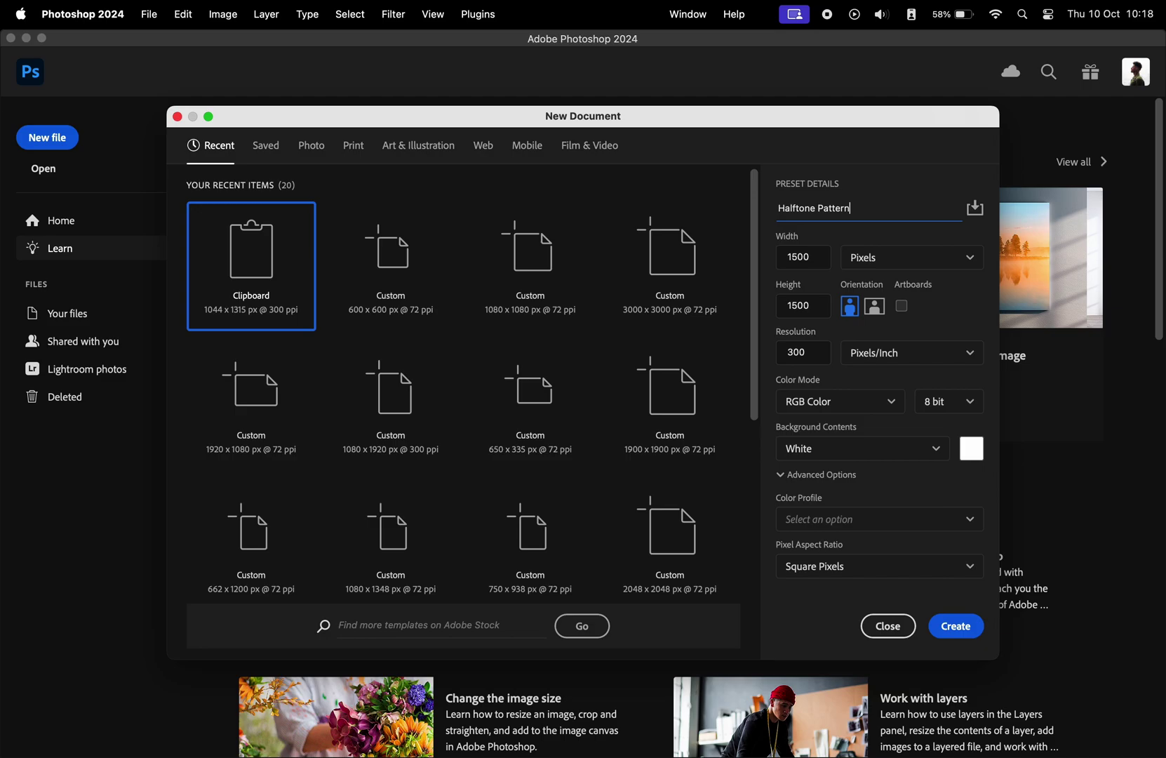
pyautogui.press('Return')
# Step: Invert the white Background layer to black
pyautogui.moveTo(471, 388); pyautogui.dragTo(396, 414)
pyautogui.press('super+i')
pyautogui.moveTo(419, 411); pyautogui.dragTo(379, 395)
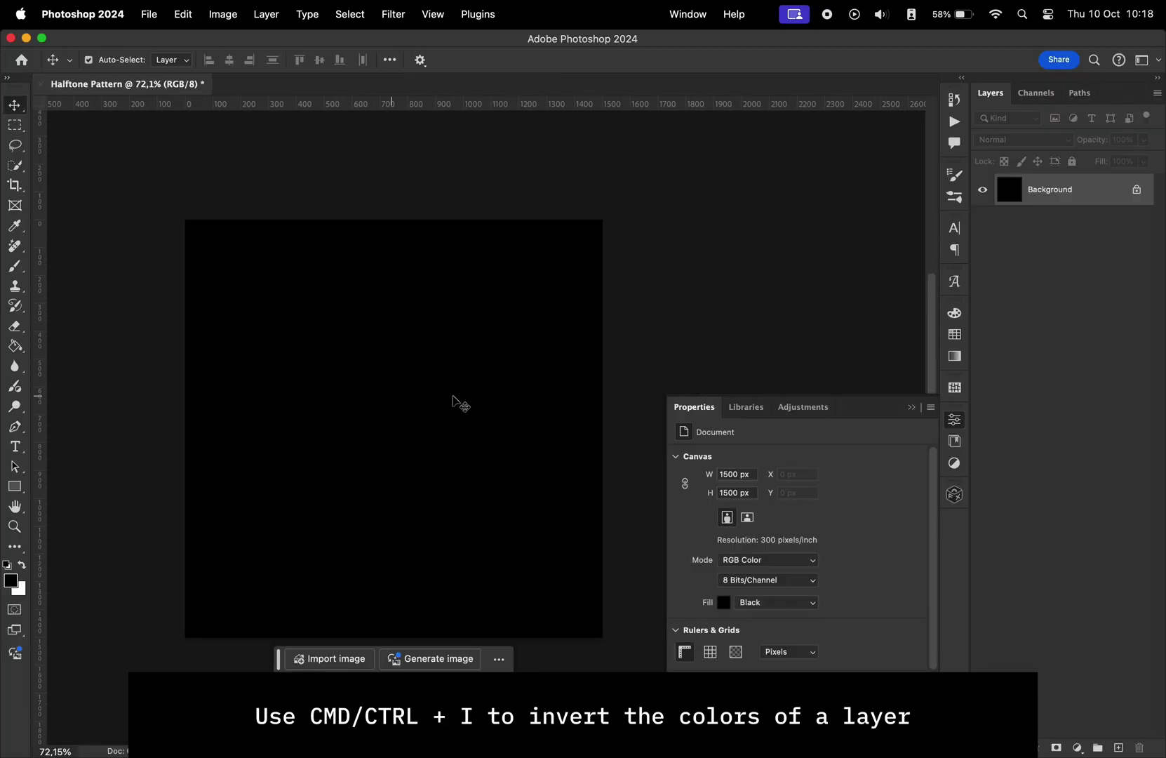
# Step: Add a new layer named Subject and convert it to a smart object
pyautogui.click(1119, 748)
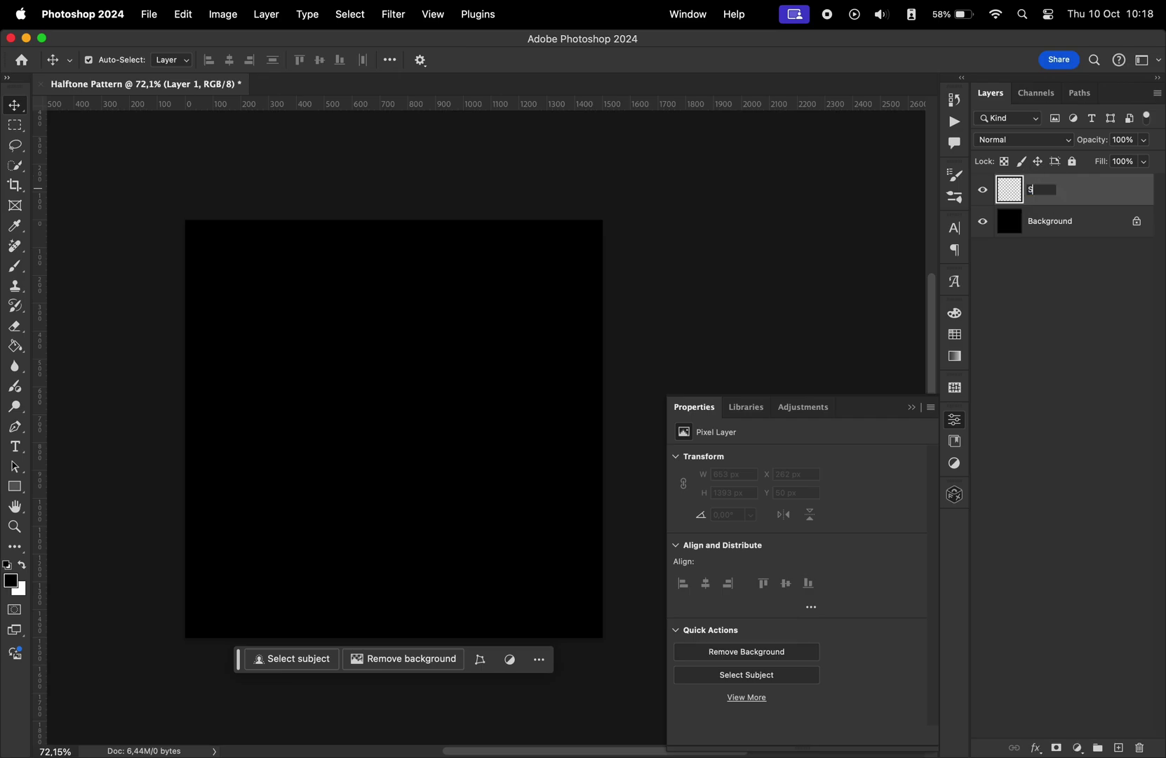
pyautogui.rightClick(1062, 194)
pyautogui.click(960, 487)
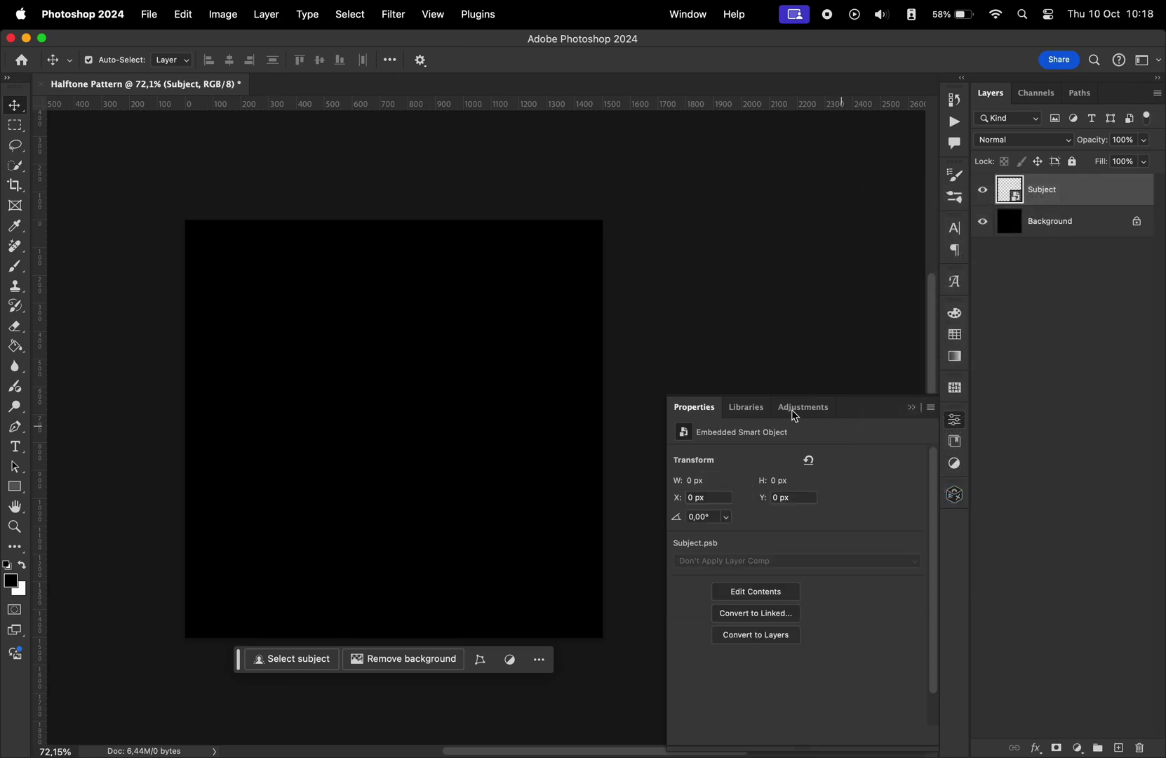
# Step: Open the Subject smart object's contents and place the astronaut image 6283822-png.png as an embedded file
pyautogui.doubleClick(1017, 188)
pyautogui.moveTo(547, 349); pyautogui.dragTo(475, 349)
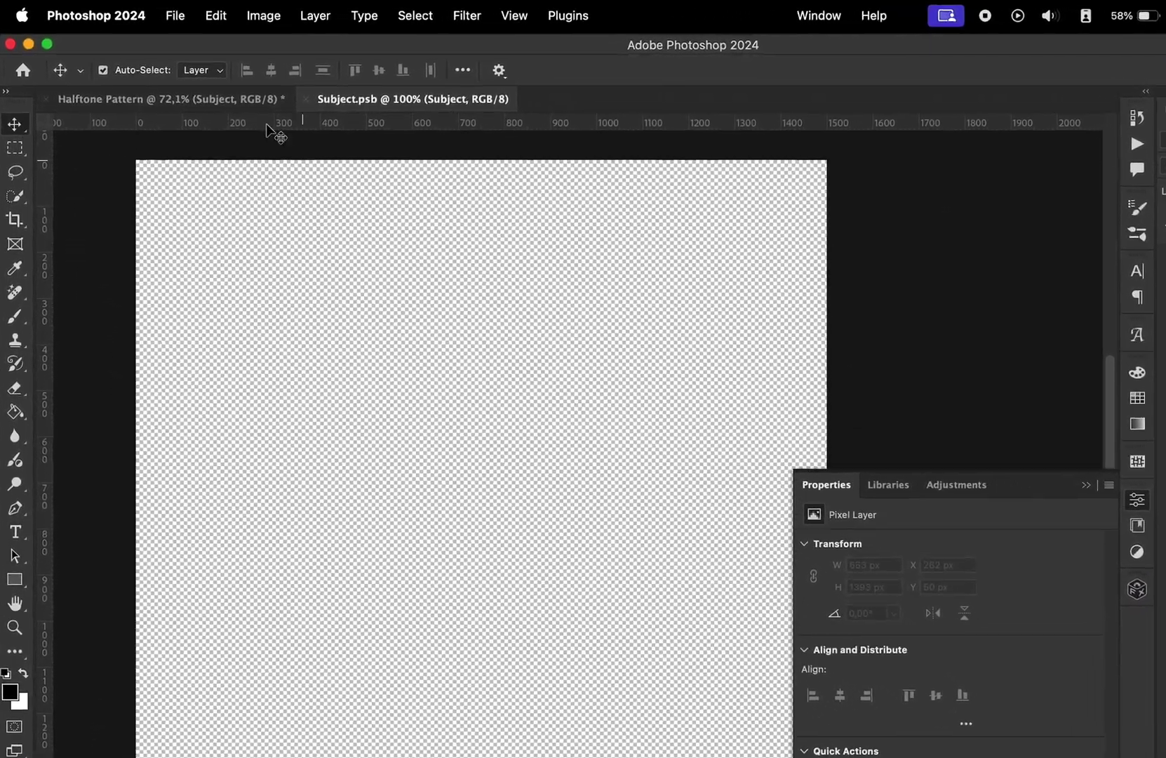
pyautogui.click(176, 16)
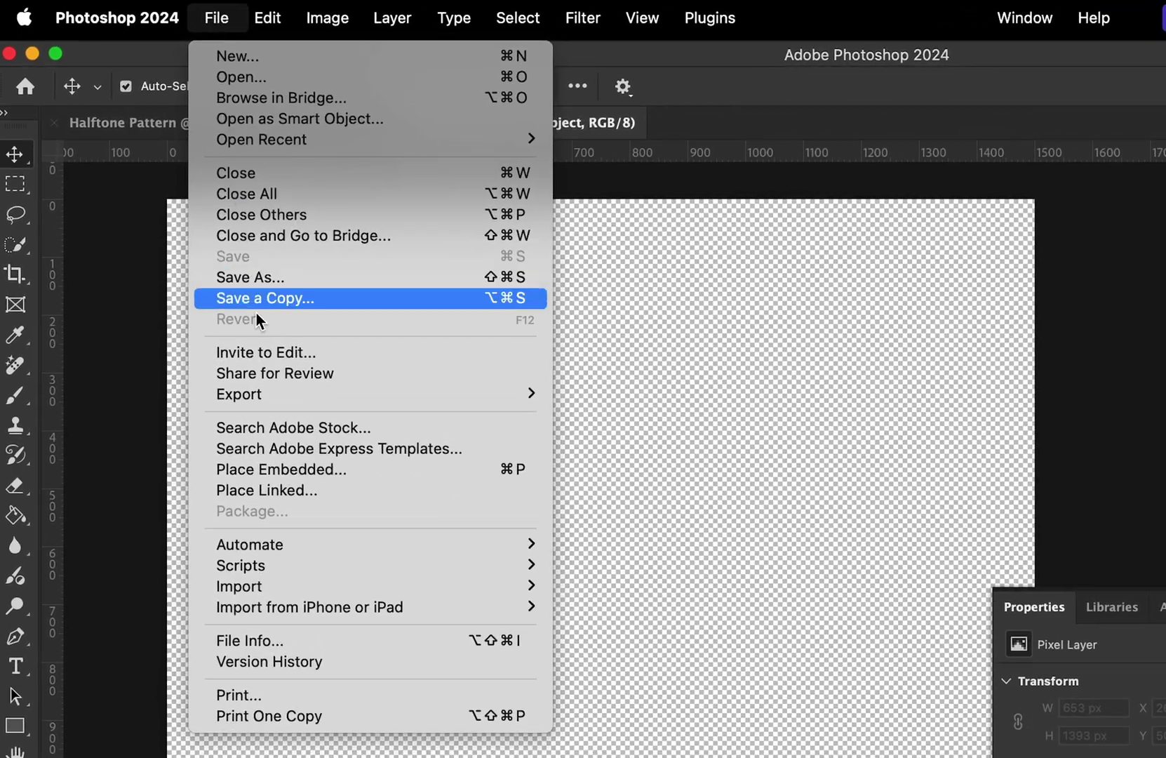
pyautogui.click(309, 476)
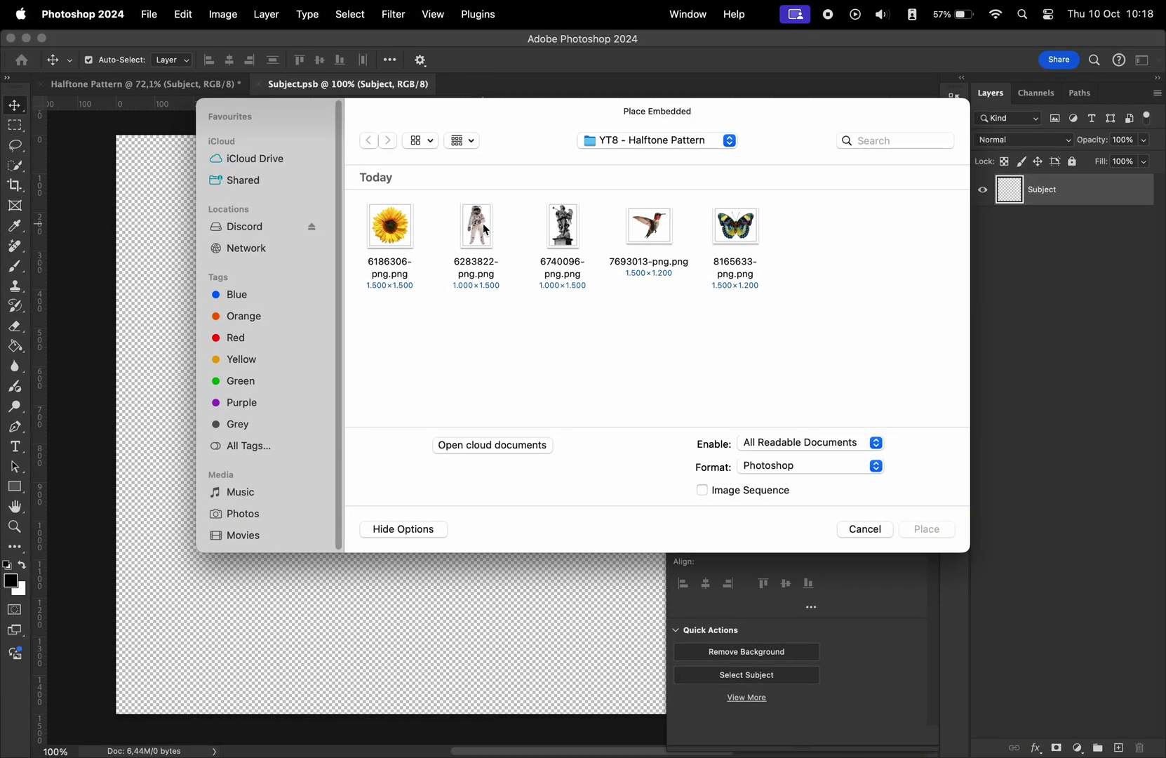
pyautogui.click(484, 229)
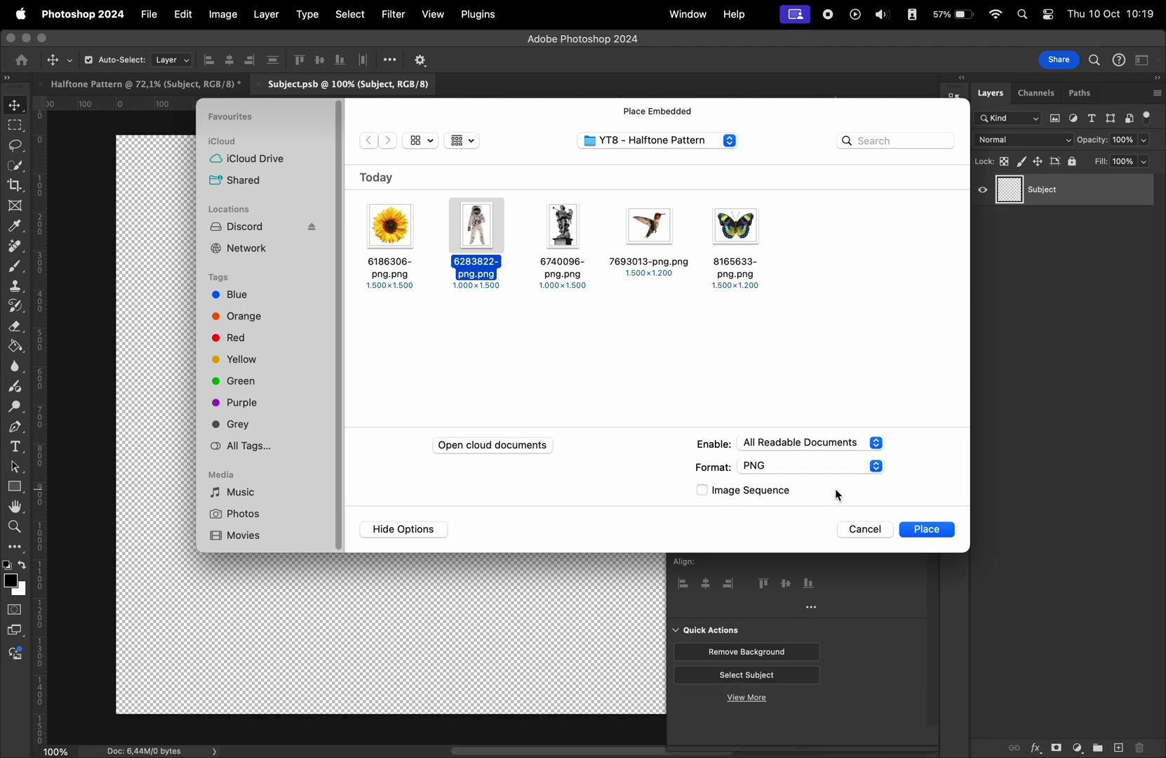
pyautogui.click(925, 529)
pyautogui.moveTo(597, 422); pyautogui.dragTo(583, 420)
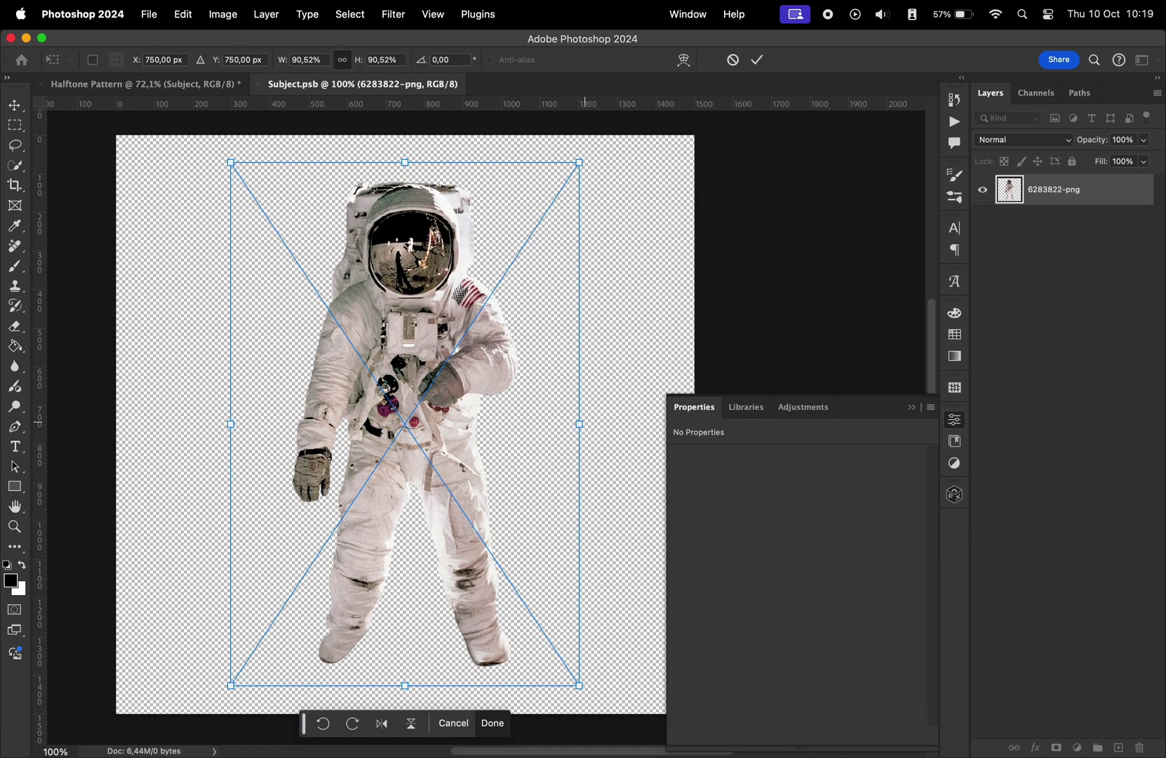
# Step: Commit the placed astronaut, and save and close the Subject smart object's contents
pyautogui.press('Return')
pyautogui.press('super+w')
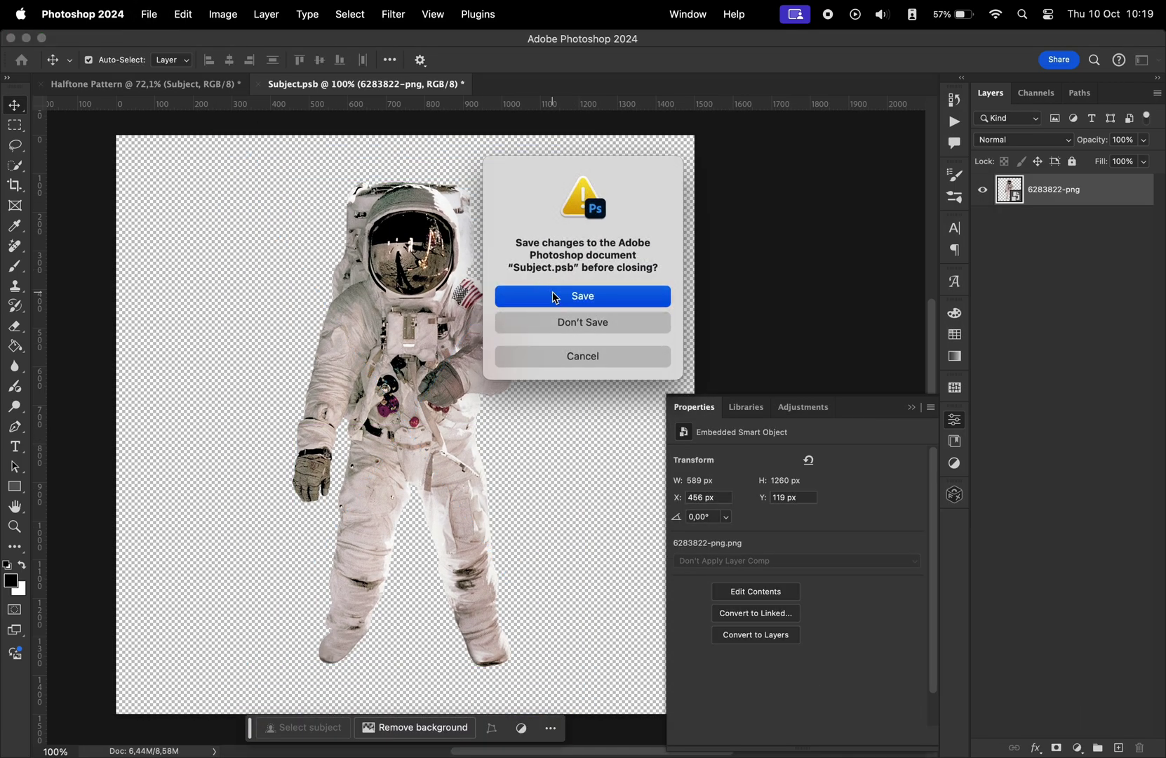
pyautogui.click(552, 299)
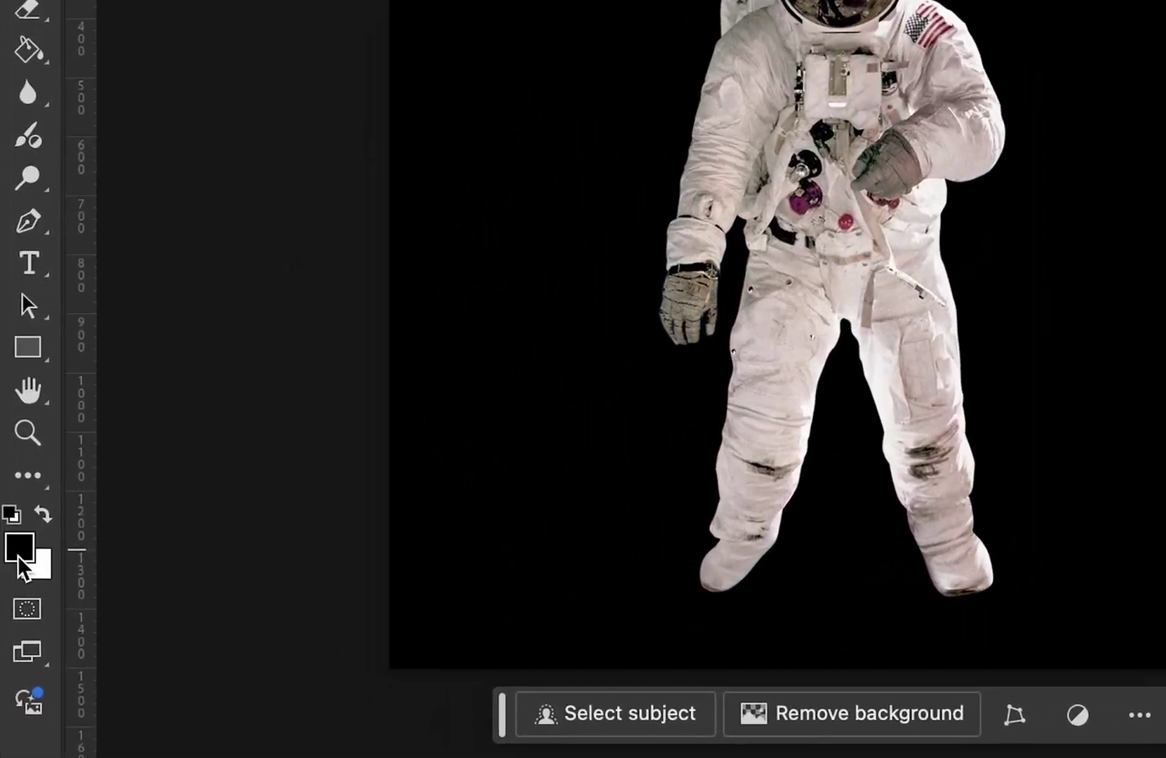
# Step: Confirm black (000000) as the foreground colour
pyautogui.click(11, 577)
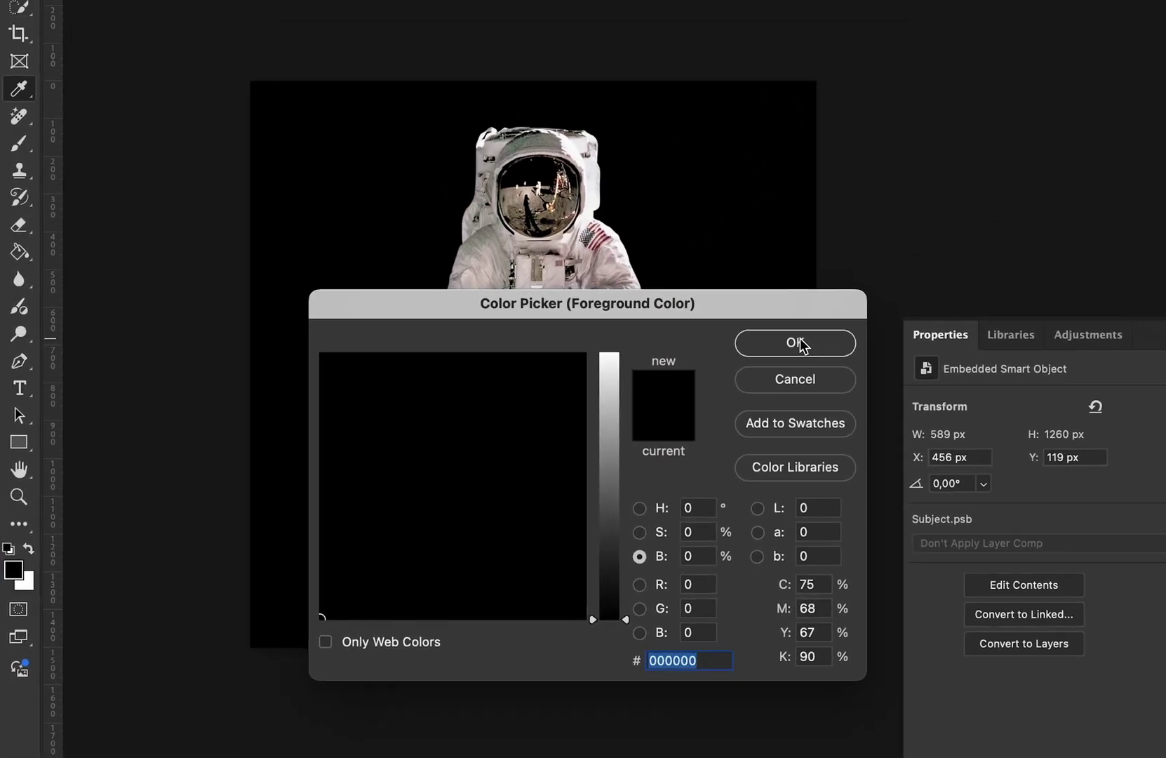
pyautogui.click(1132, 234)
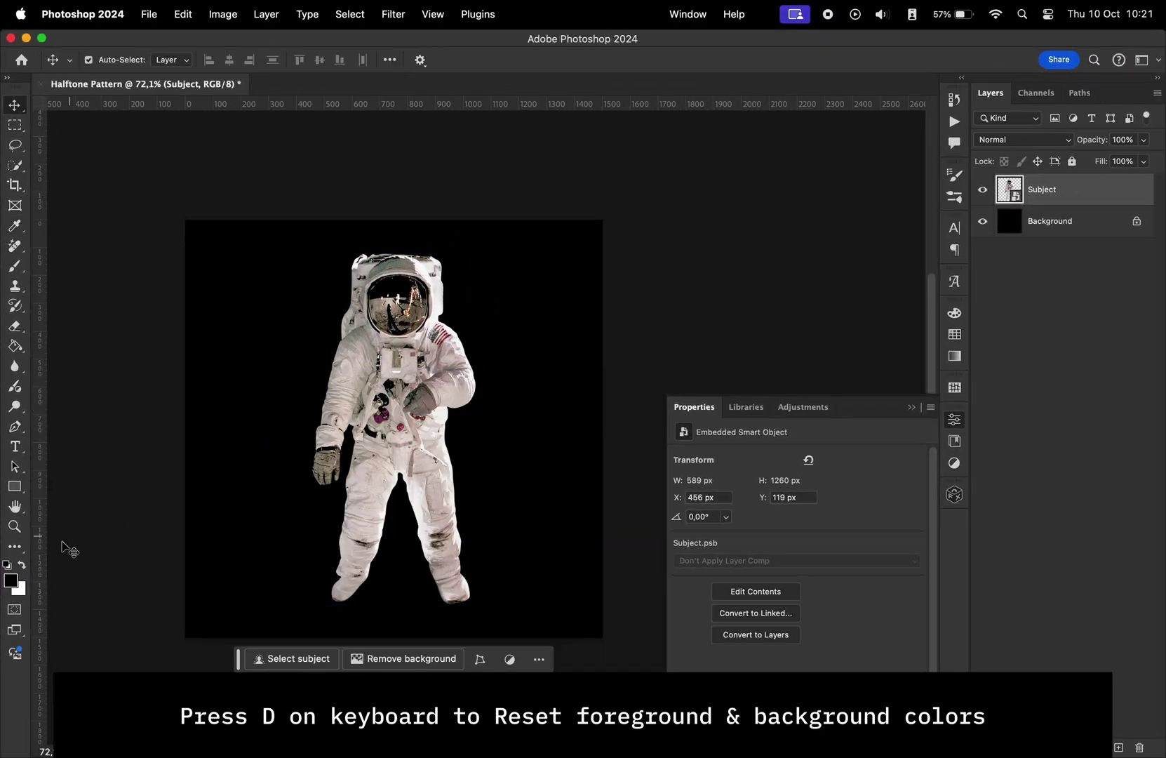
# Step: Change the foreground colour to green and pick a different background colour
pyautogui.click(11, 583)
pyautogui.click(299, 517)
pyautogui.click(456, 460)
pyautogui.click(588, 412)
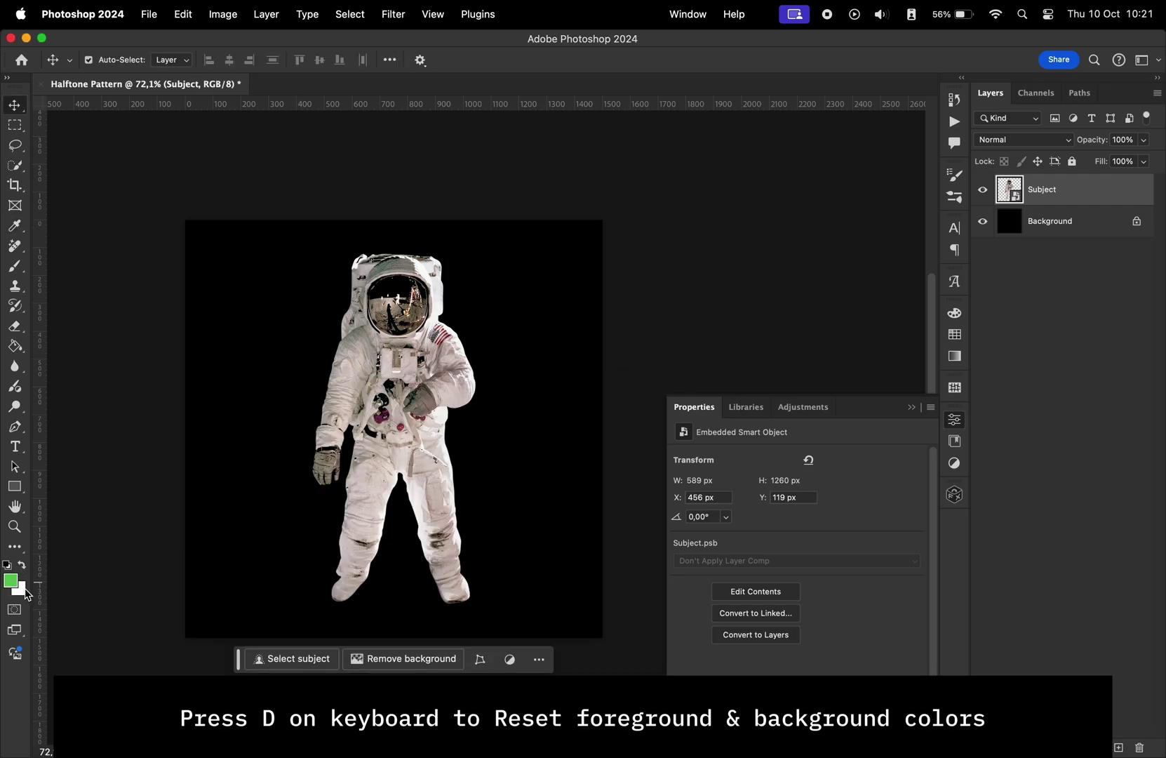
pyautogui.click(22, 591)
pyautogui.click(409, 468)
pyautogui.click(601, 406)
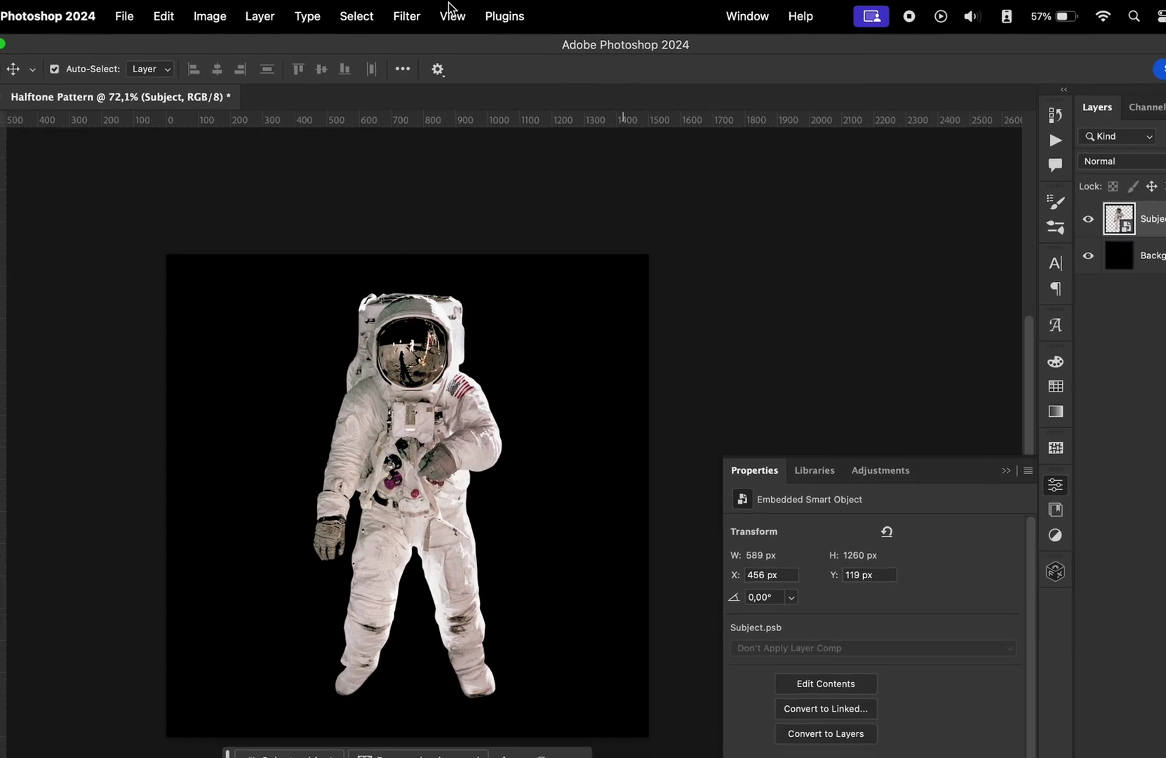
# Step: Add a Reticulation effect to the Subject layer through the Filter Gallery, with density 11, background level 11 and a reduced foreground level
pyautogui.click(393, 14)
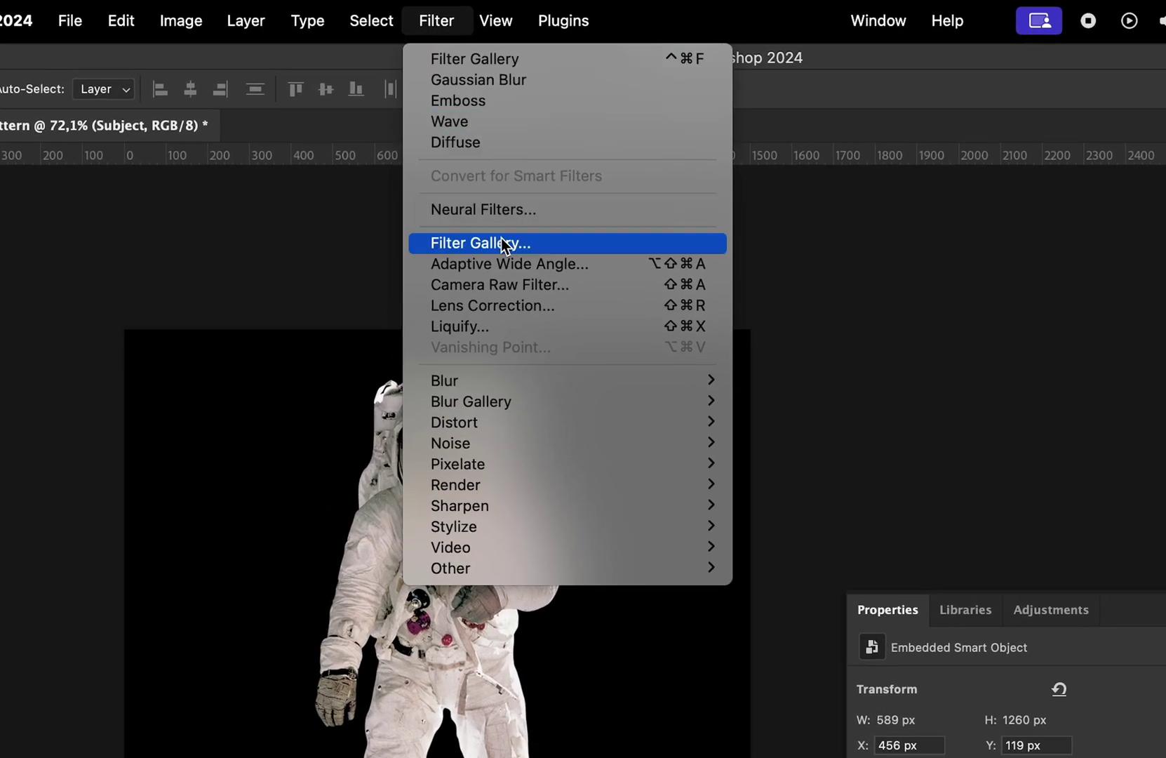
pyautogui.click(501, 243)
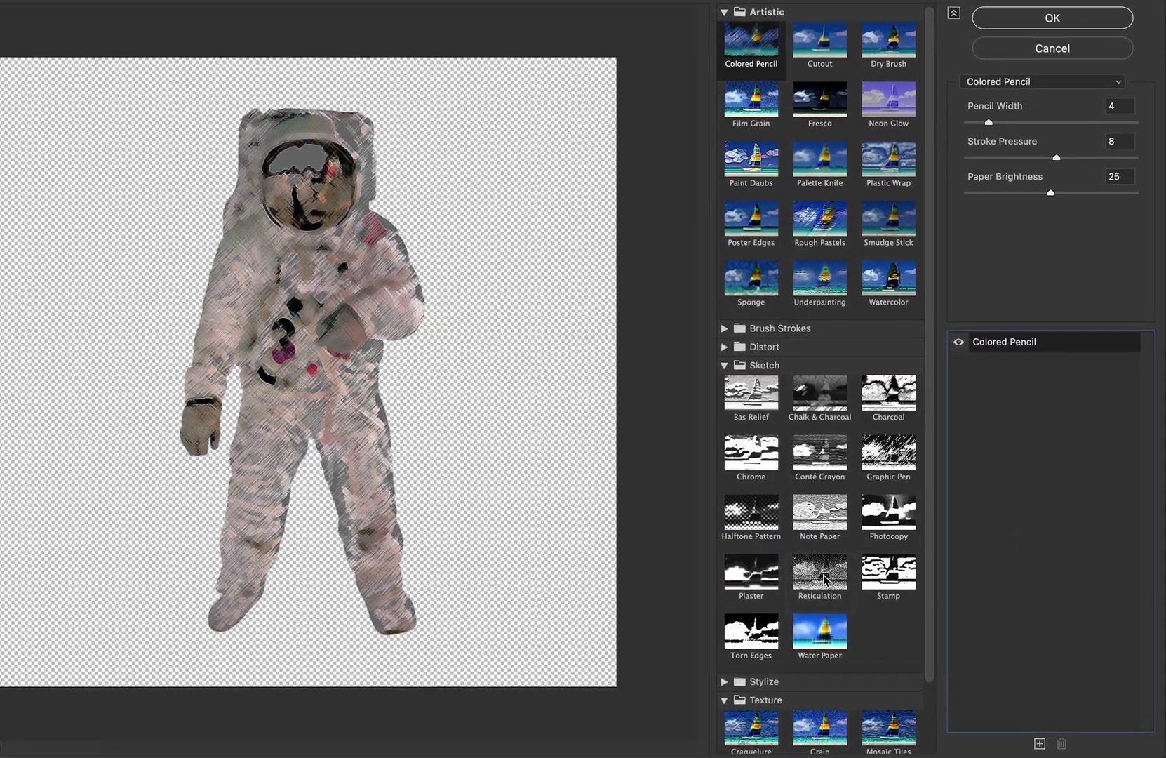
pyautogui.click(851, 588)
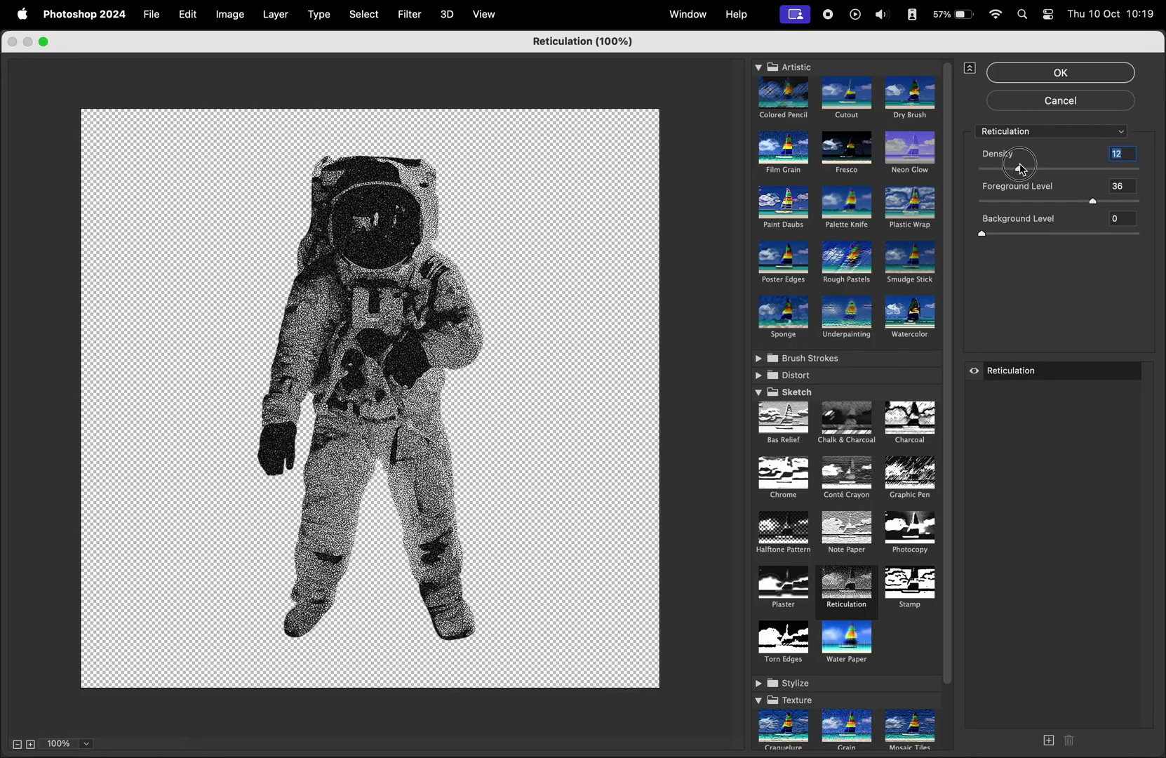
pyautogui.moveTo(1092, 204); pyautogui.dragTo(1069, 204)
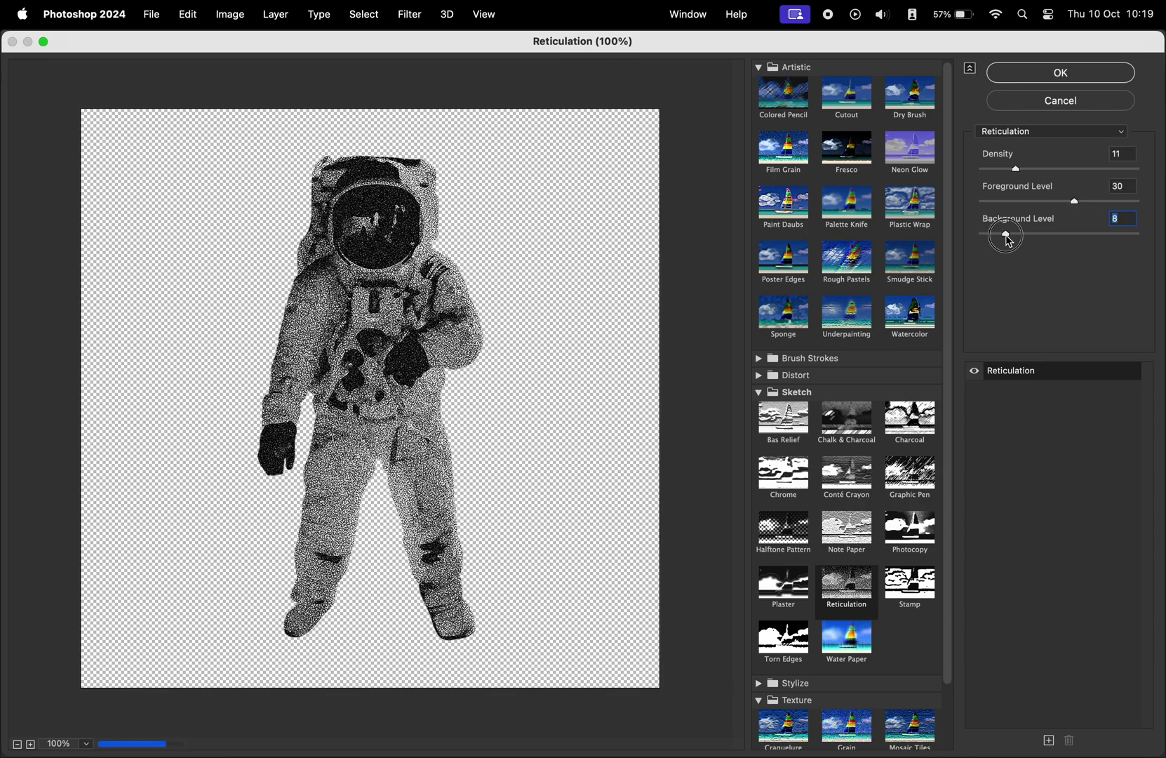
pyautogui.moveTo(1008, 240); pyautogui.dragTo(1017, 241)
pyautogui.moveTo(1070, 207); pyautogui.dragTo(1062, 208)
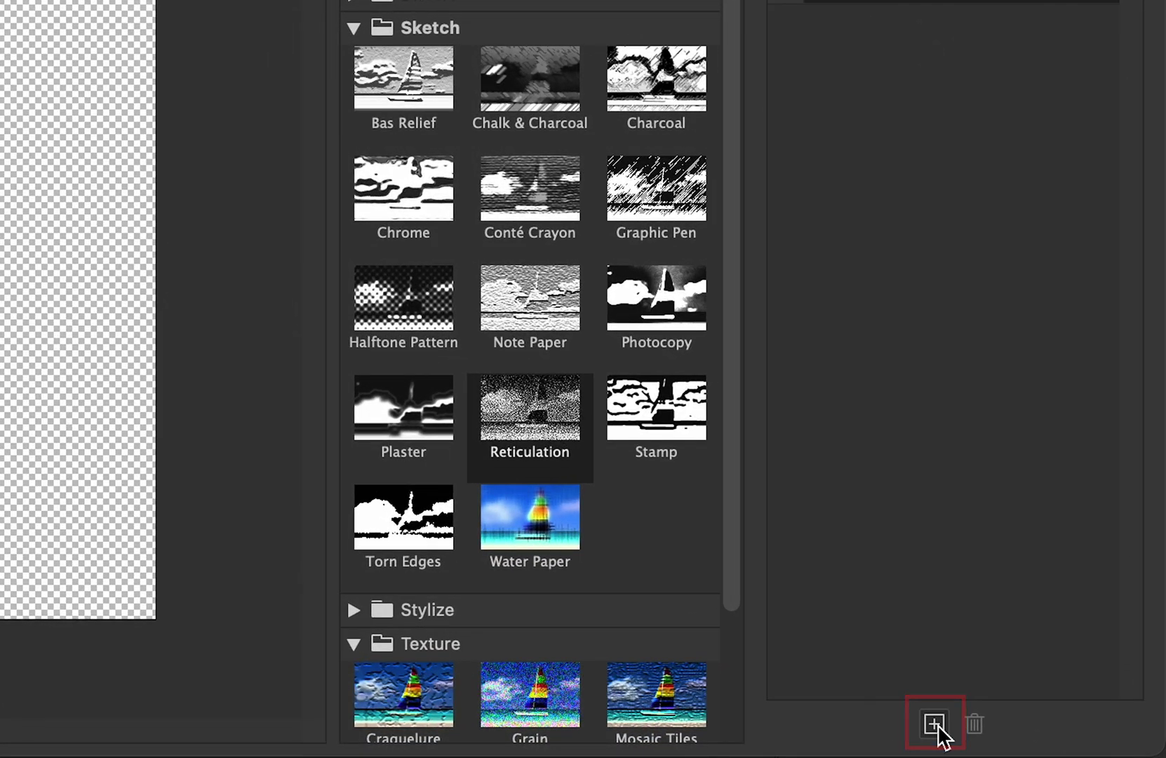
# Step: Stack a Halftone Pattern effect above Reticulation with size 3, contrast 10 and the Dot pattern type
pyautogui.click(935, 723)
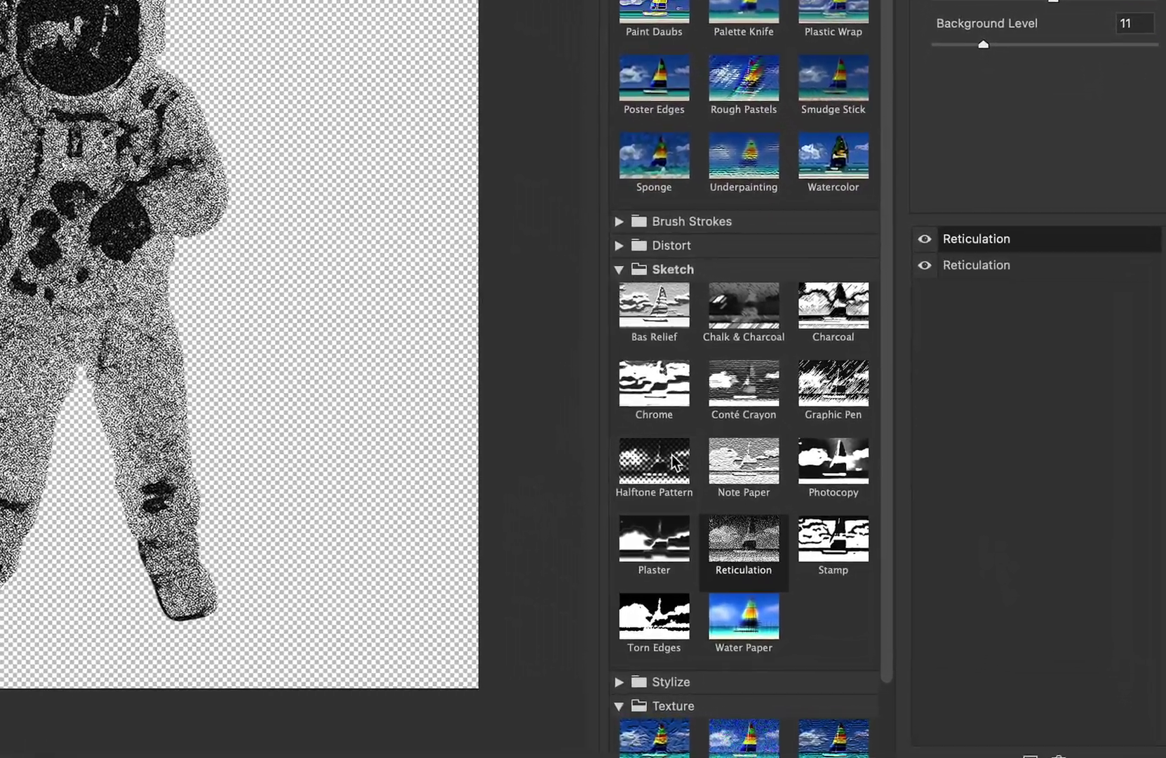
pyautogui.click(800, 529)
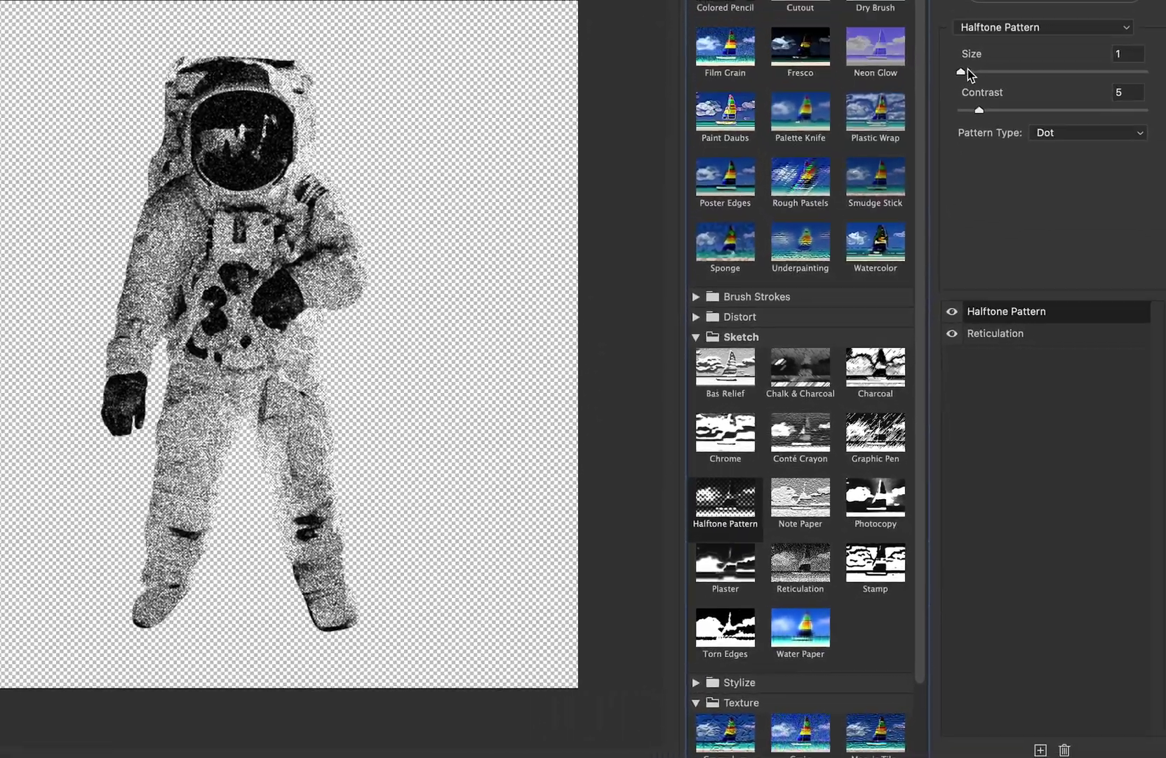
pyautogui.moveTo(985, 169); pyautogui.dragTo(1008, 202)
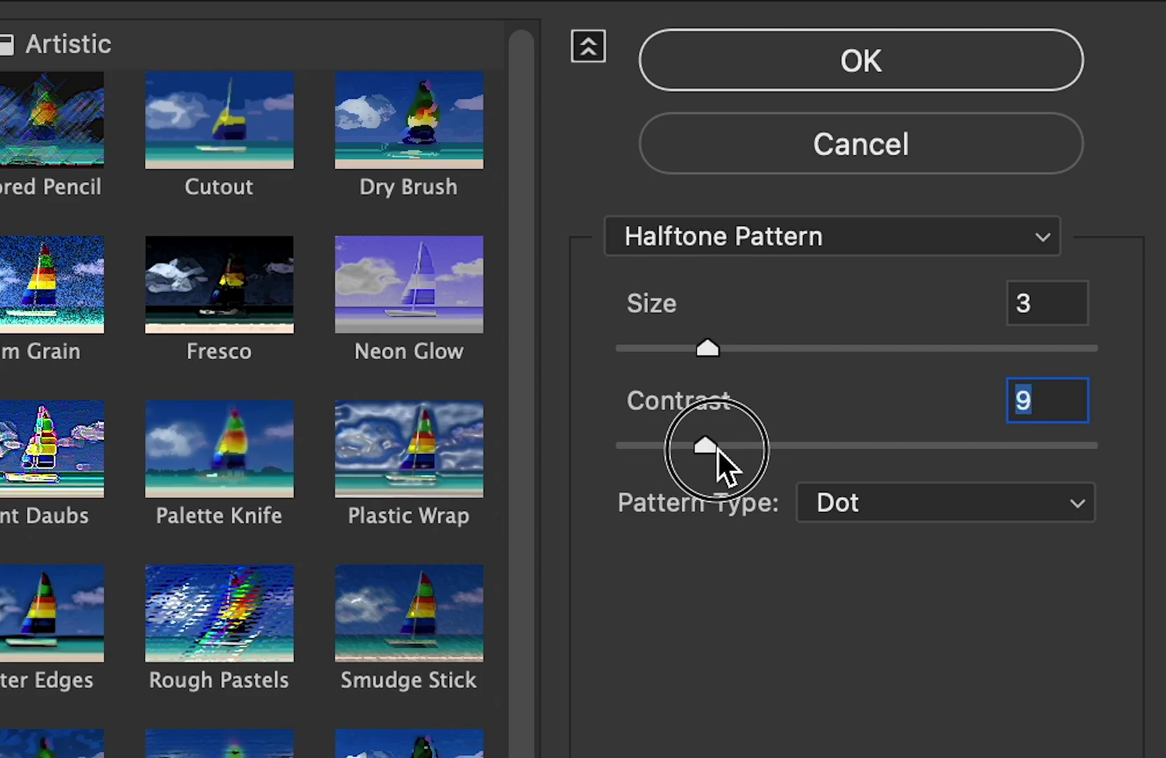
pyautogui.moveTo(719, 449); pyautogui.dragTo(729, 448)
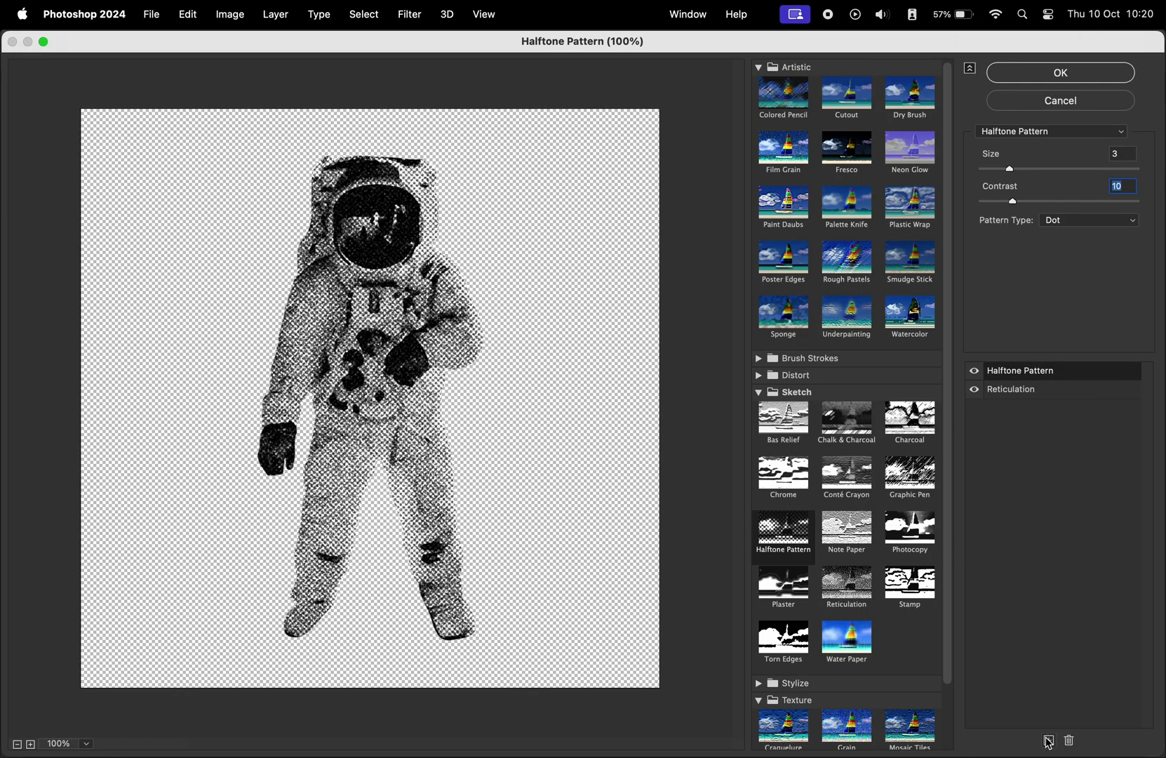
# Step: Stack a Grain effect on top with intensity 72 and apply the Filter Gallery effects to the Subject layer
pyautogui.click(1048, 741)
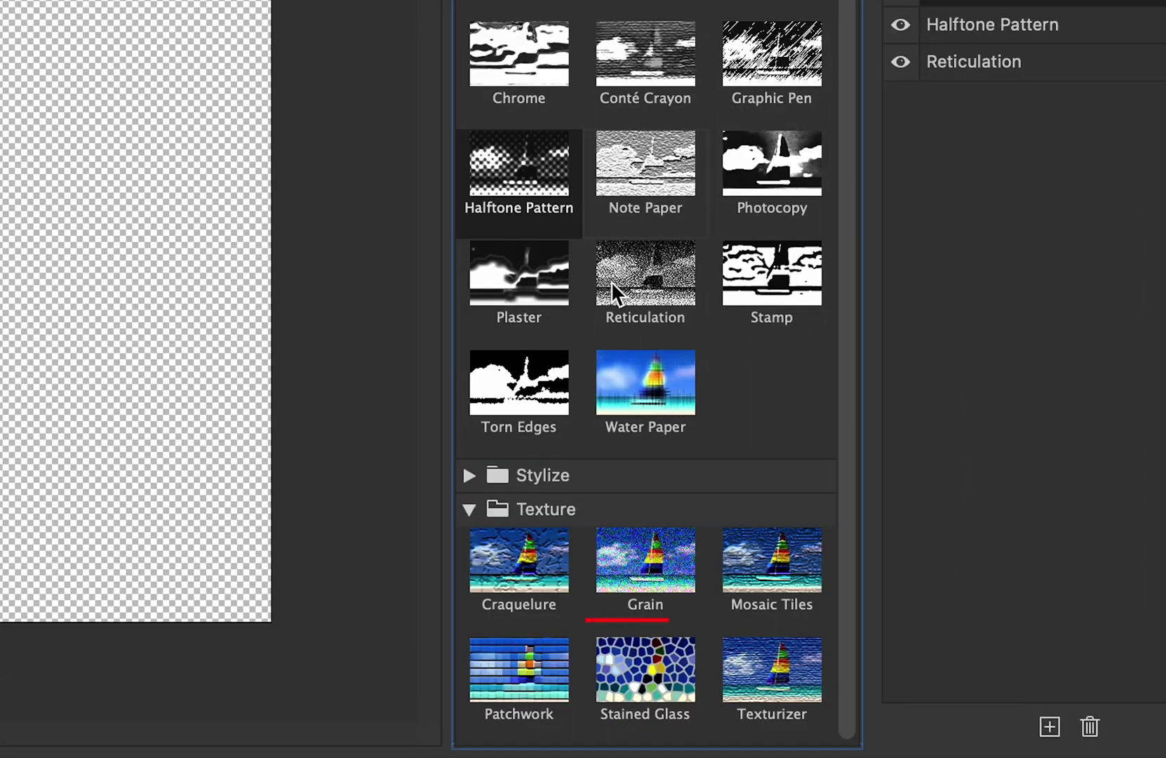
pyautogui.click(631, 562)
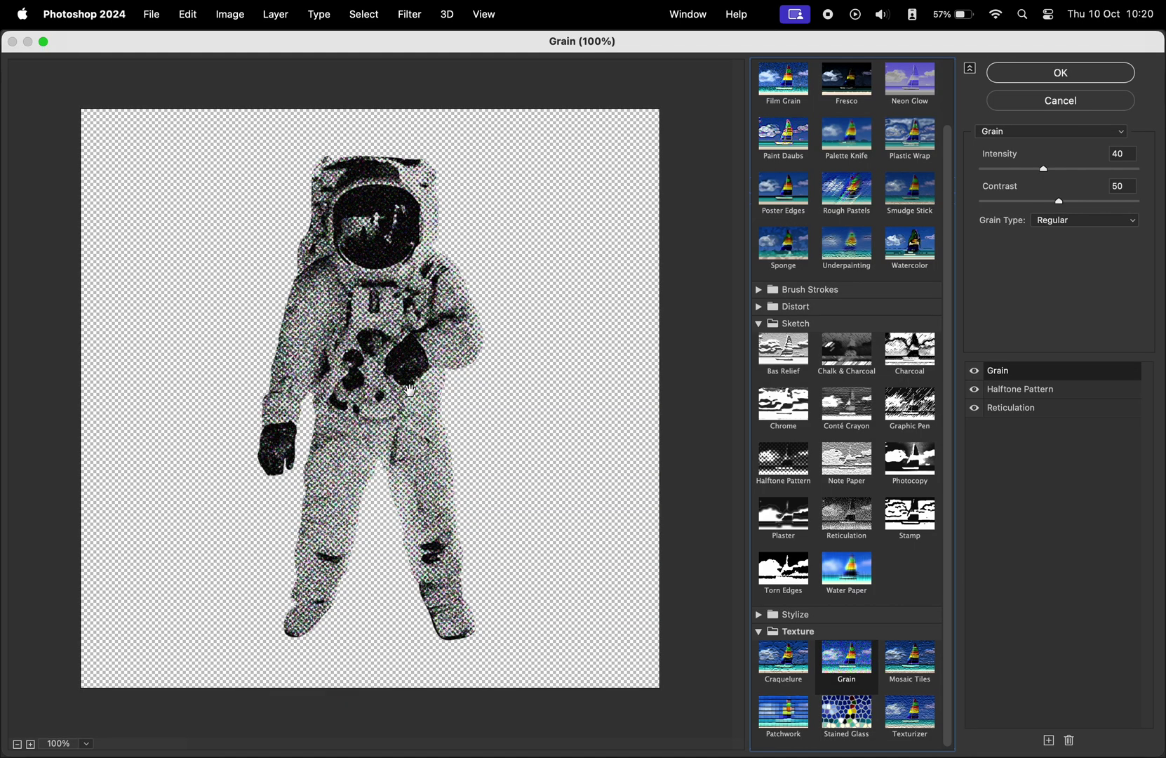
pyautogui.click(30, 746)
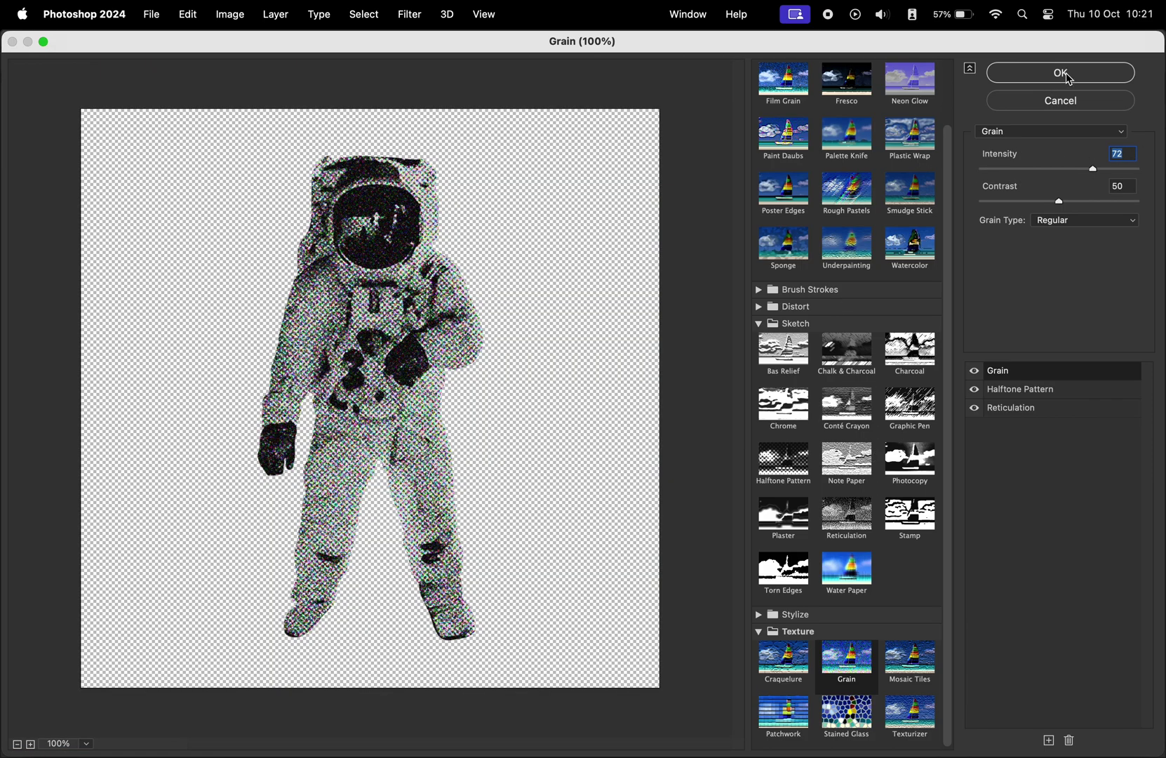
pyautogui.click(1067, 74)
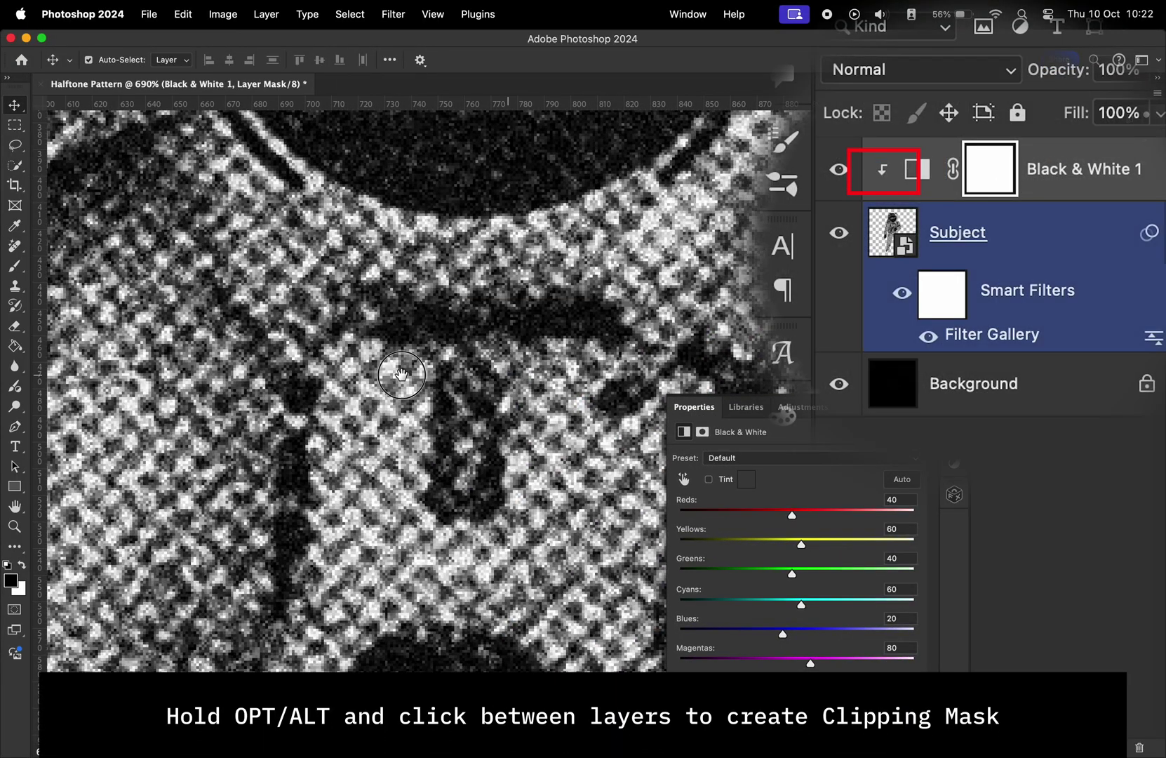
# Step: Examine the astronaut's black-and-white halftone texture up close and collapse the adjustment's properties
pyautogui.hscroll(5, 460, 367)
pyautogui.press('z')
pyautogui.moveTo(467, 366); pyautogui.dragTo(289, 326)
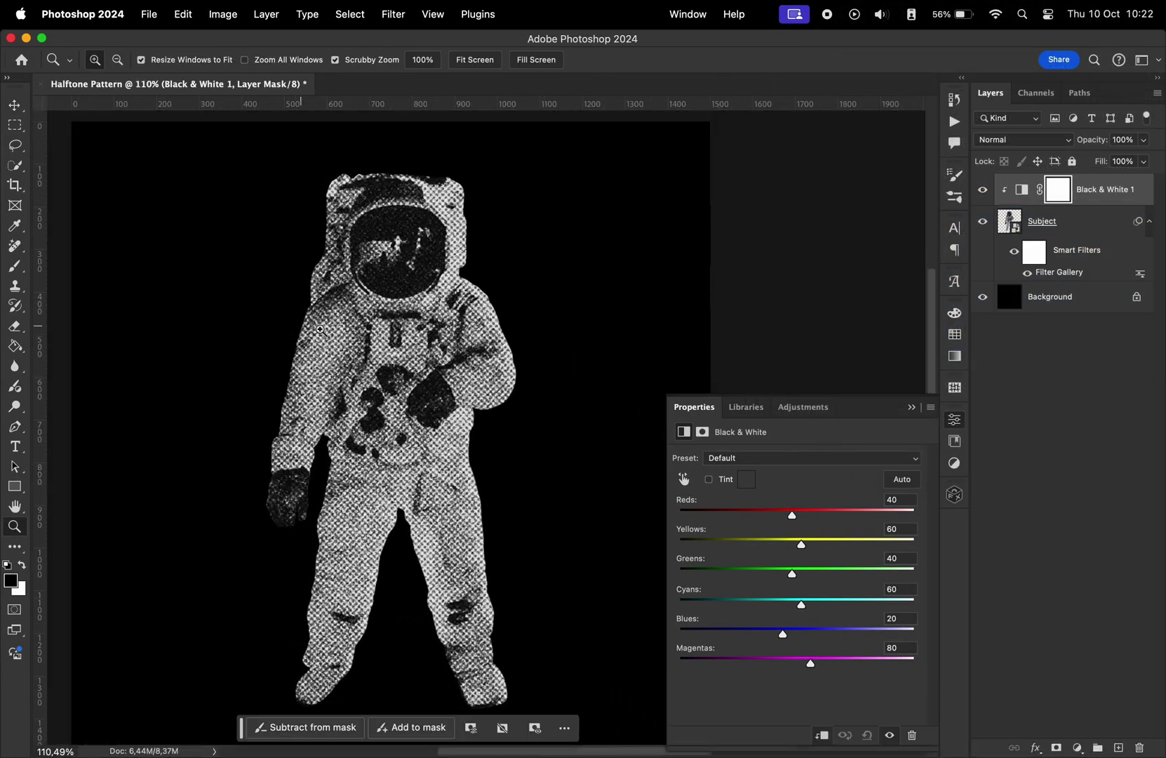
pyautogui.moveTo(397, 350); pyautogui.dragTo(488, 353)
pyautogui.click(960, 422)
pyautogui.scroll(8, 488, 352)
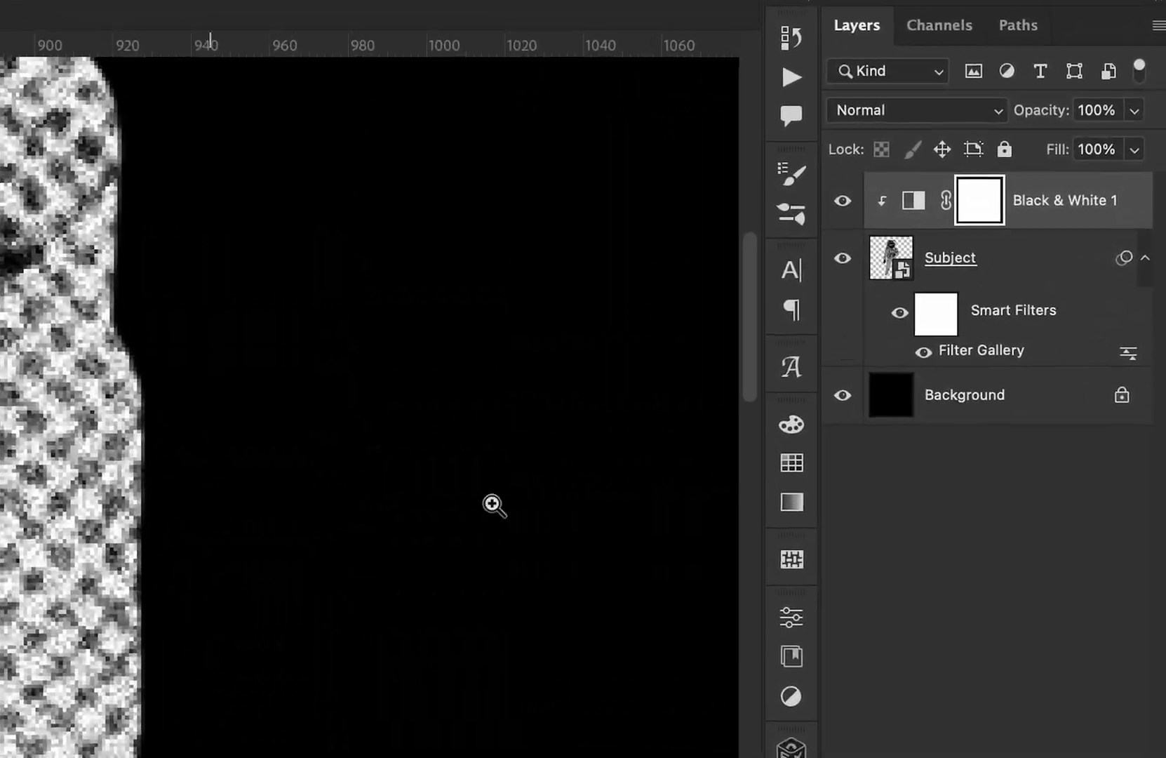
# Step: Reopen the Subject layer's Filter Gallery smart filter and try a Grain intensity of 37
pyautogui.doubleClick(1049, 272)
pyautogui.doubleClick(943, 366)
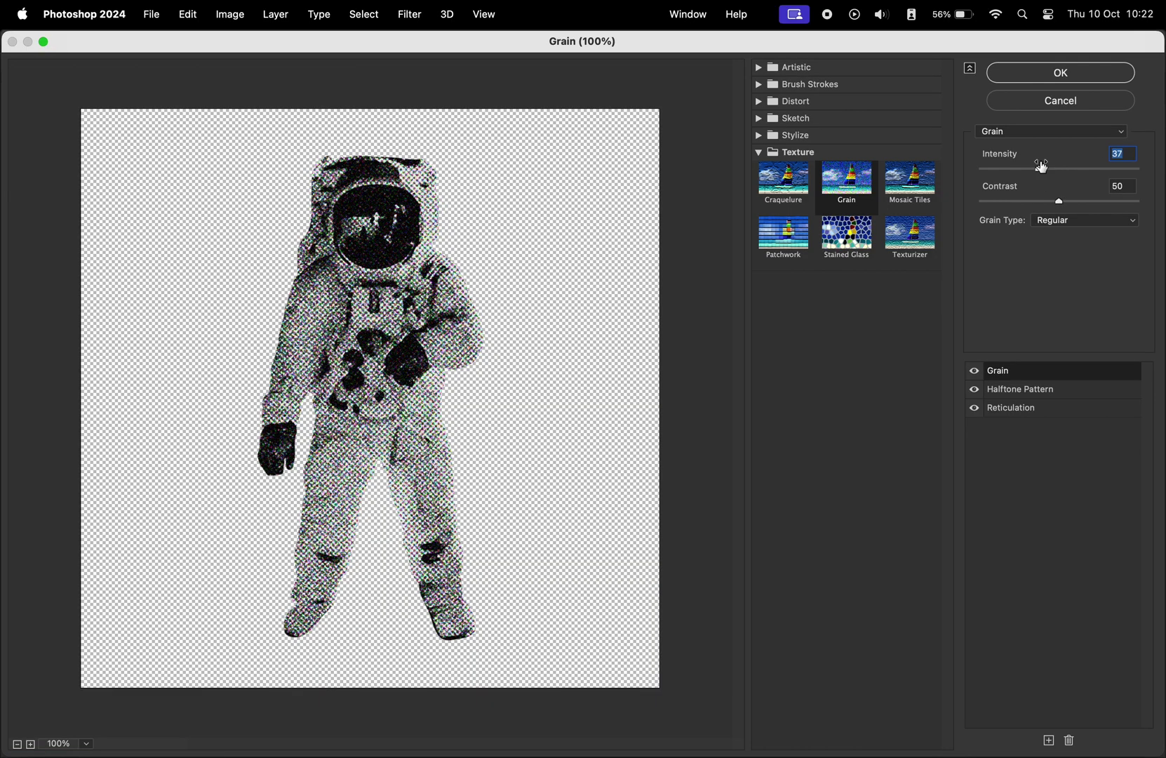
pyautogui.click(1044, 72)
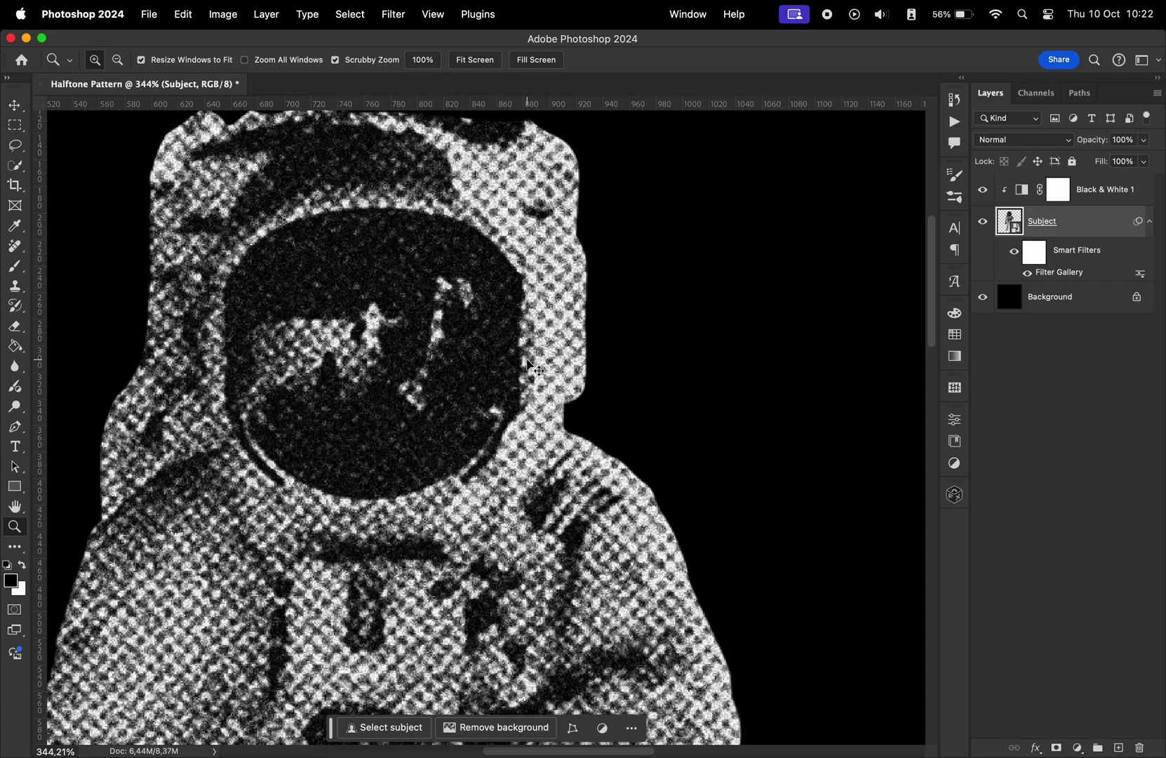
# Step: Review the Subject layer's stacked Filter Gallery effects and leave them without making changes
pyautogui.doubleClick(1065, 277)
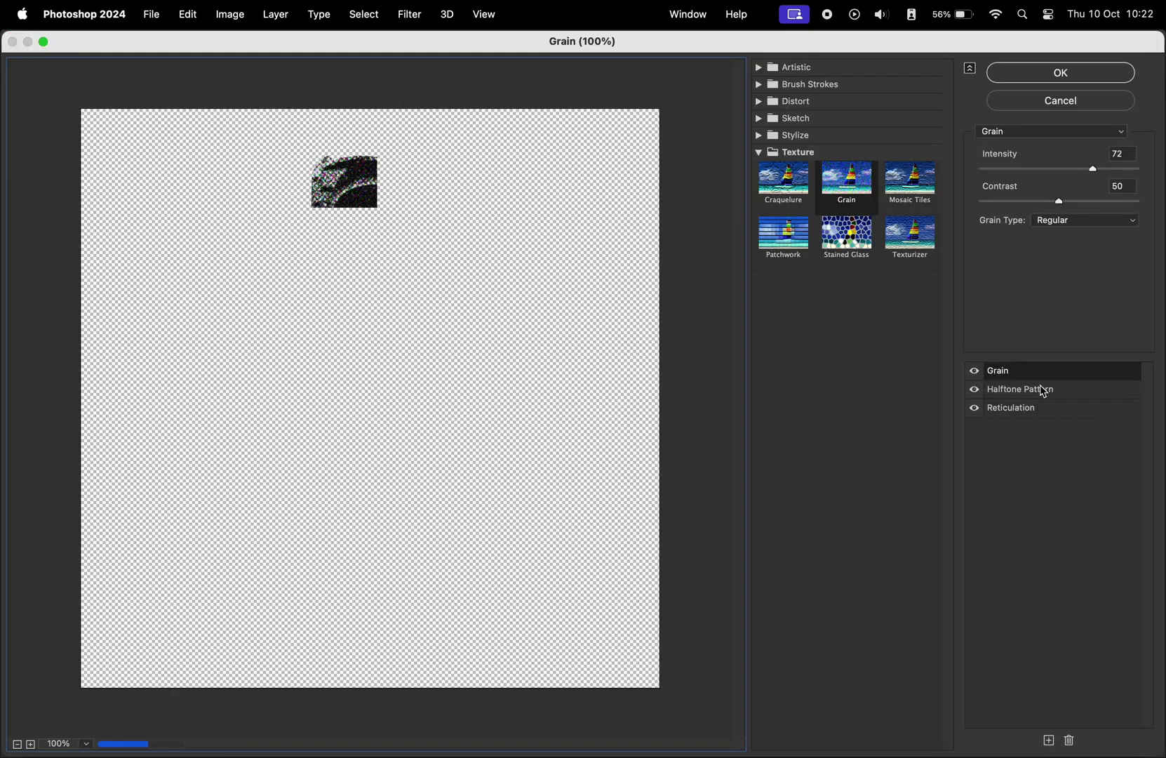
pyautogui.click(1061, 101)
pyautogui.moveTo(469, 449); pyautogui.dragTo(410, 291)
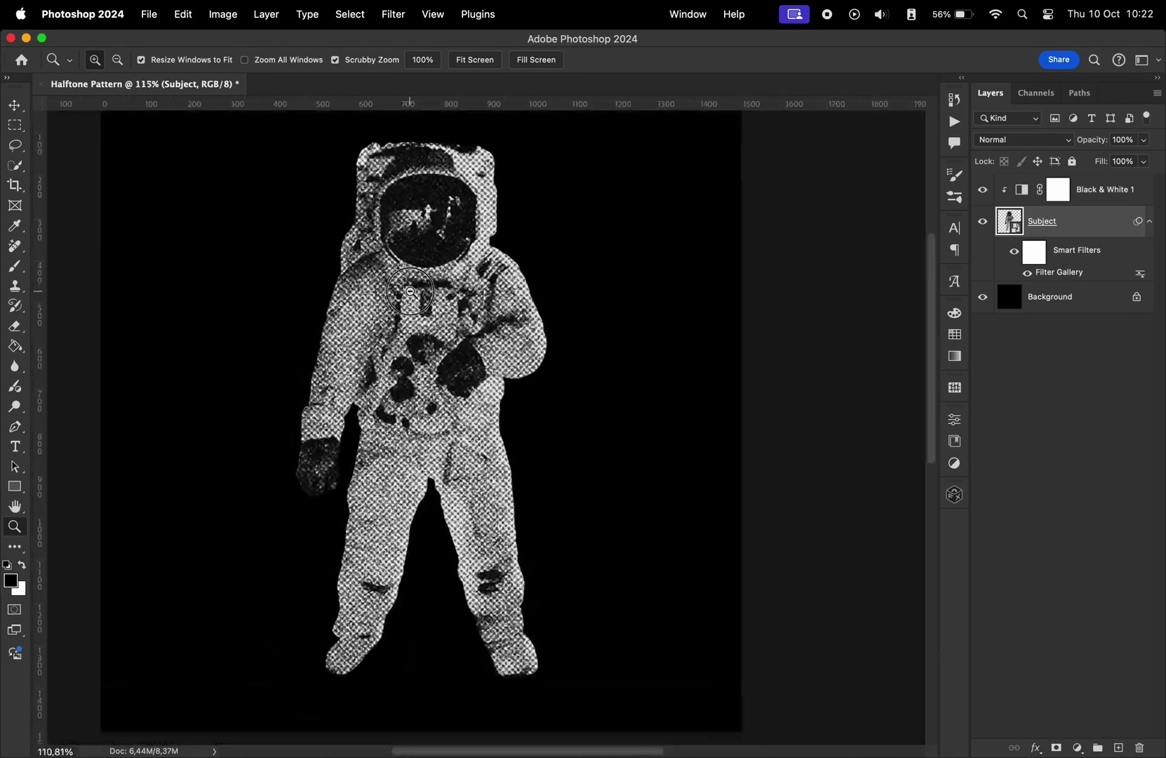
# Step: Add a Gradient Map adjustment above the Black & White 1 layer, clipped to the Subject layer
pyautogui.click(1092, 197)
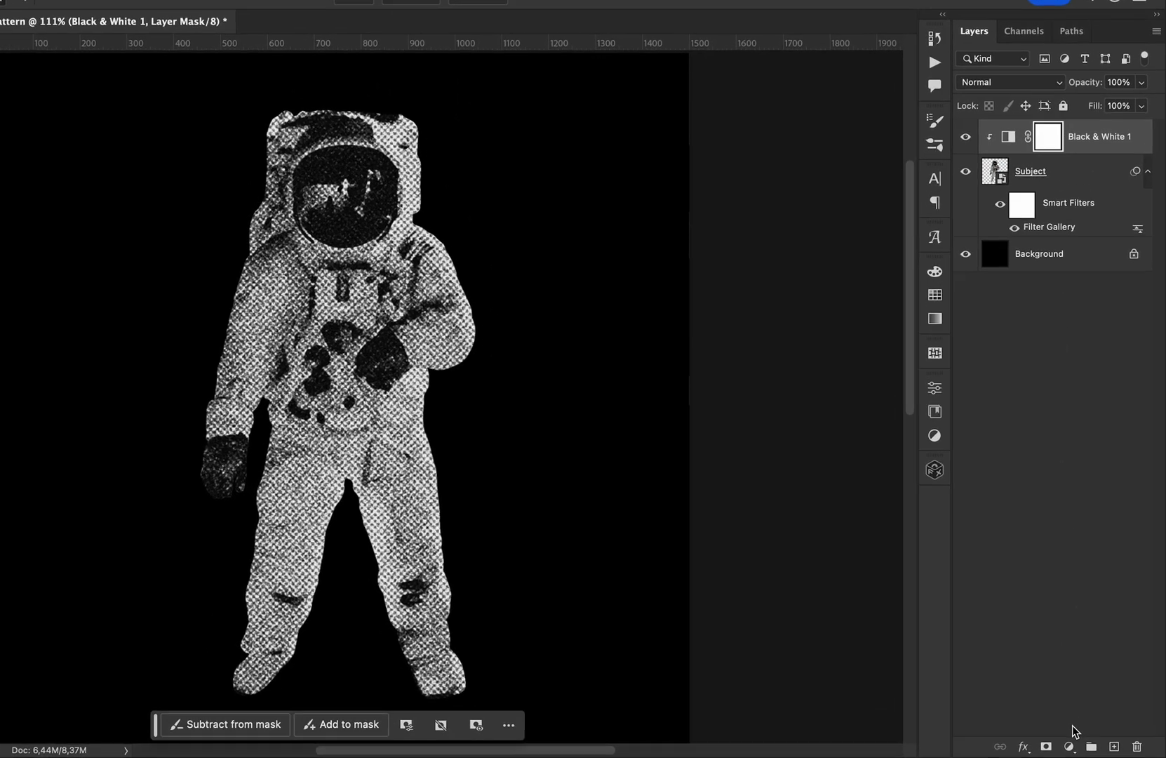
pyautogui.click(1077, 747)
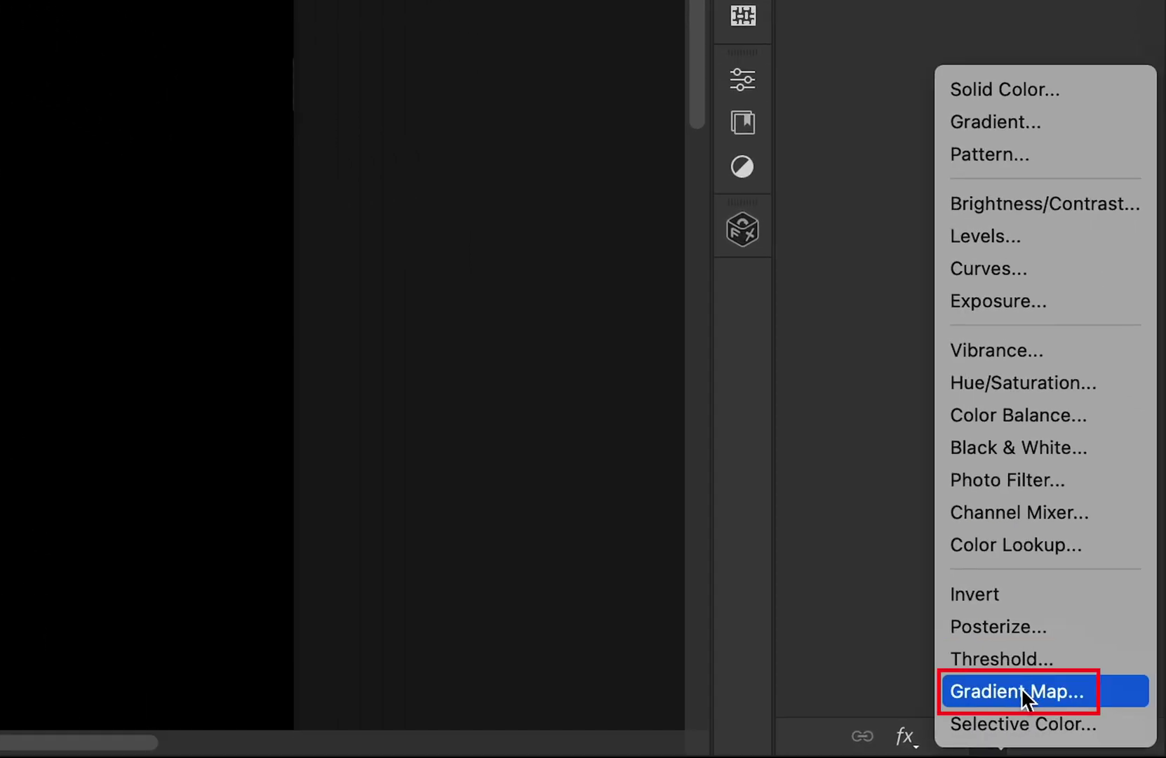
pyautogui.click(1022, 690)
pyautogui.click(692, 198)
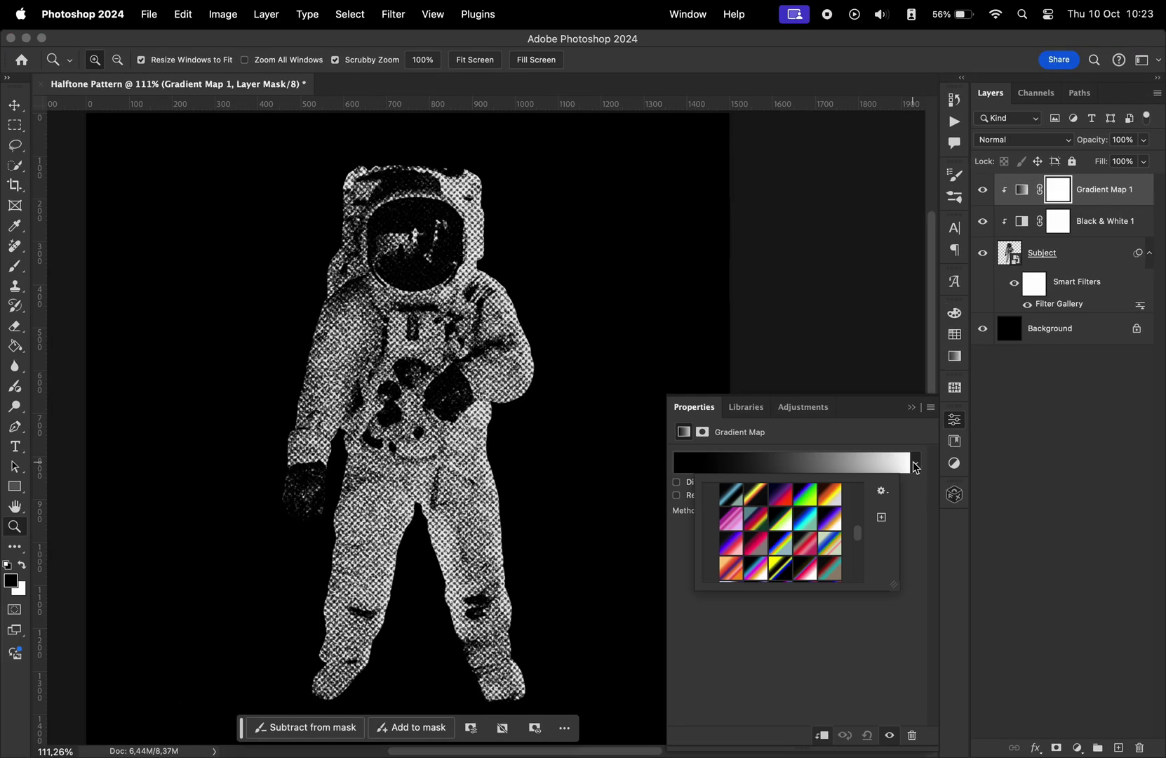
# Step: Try gradient presets, set the Gradient Map to the black, blue-violet, red and green gradient, and hide the adjustment layer
pyautogui.scroll(-3, 800, 523)
pyautogui.click(806, 509)
pyautogui.scroll(-3, 806, 509)
pyautogui.click(810, 501)
pyautogui.click(793, 462)
pyautogui.doubleClick(537, 594)
pyautogui.click(598, 415)
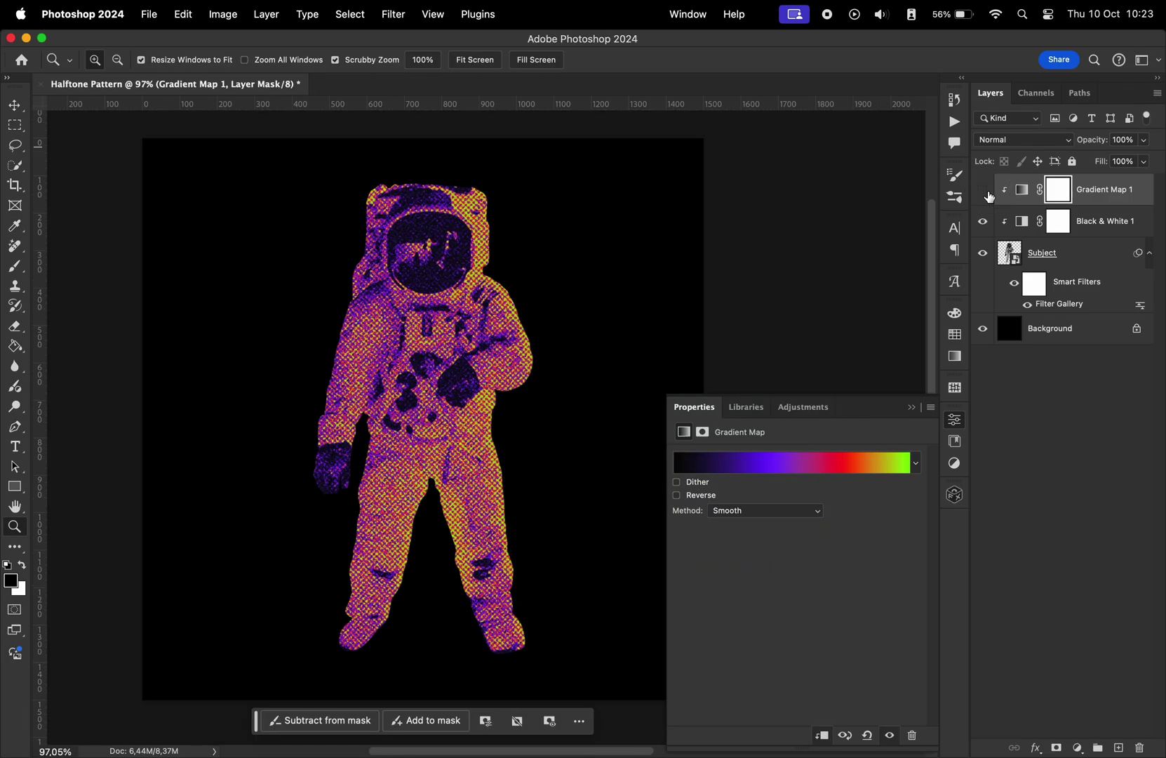
pyautogui.click(985, 192)
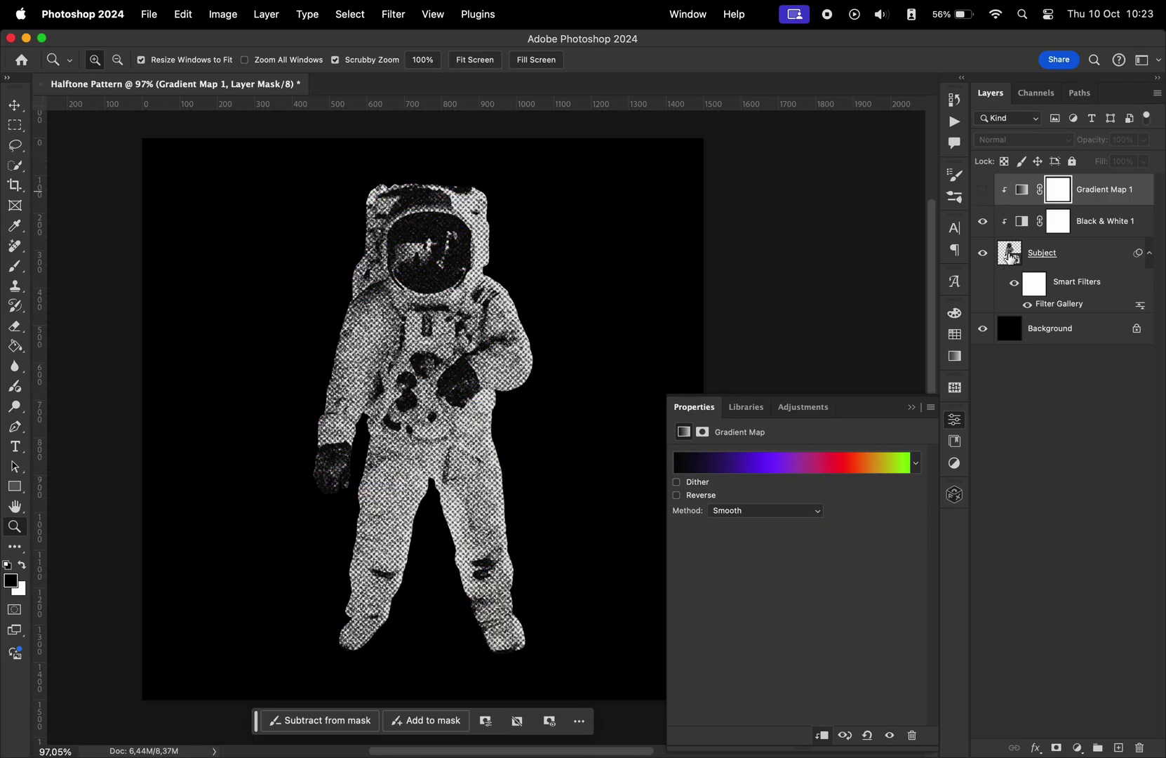
# Step: Open the Subject smart object's contents and place the 8165633-png butterfly image as an embedded object
pyautogui.doubleClick(1010, 255)
pyautogui.moveTo(568, 312); pyautogui.dragTo(484, 312)
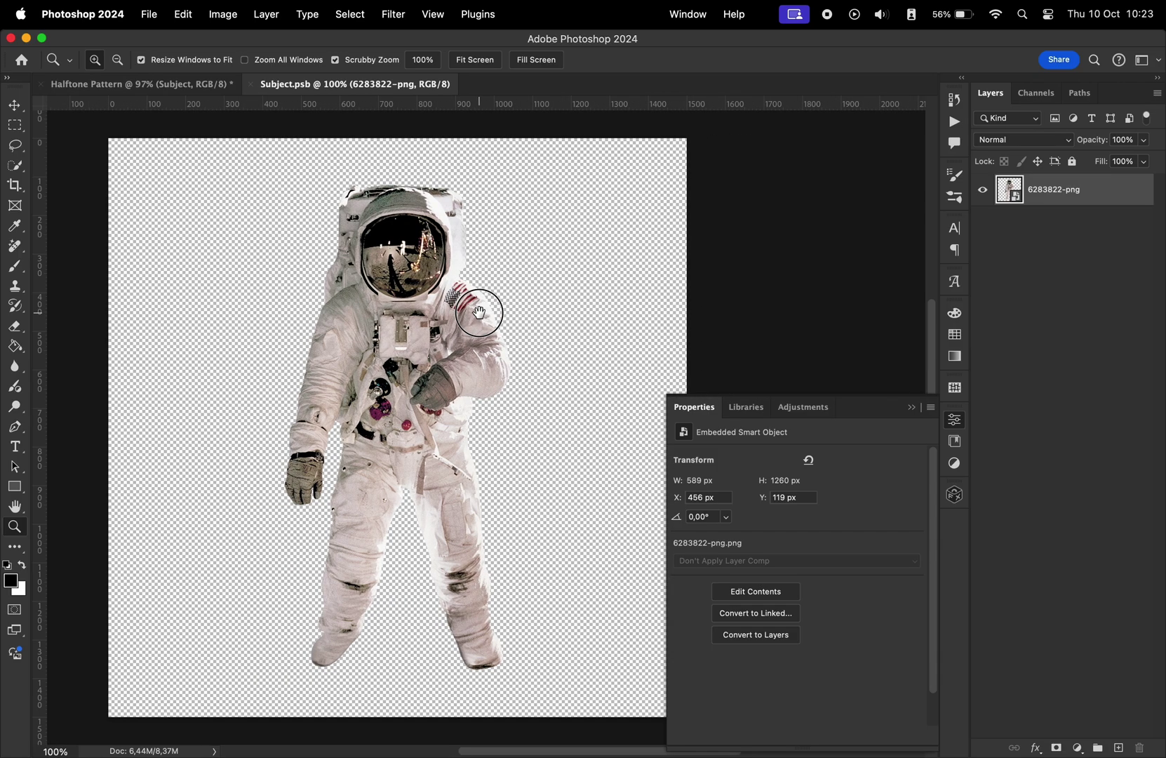
pyautogui.click(163, 16)
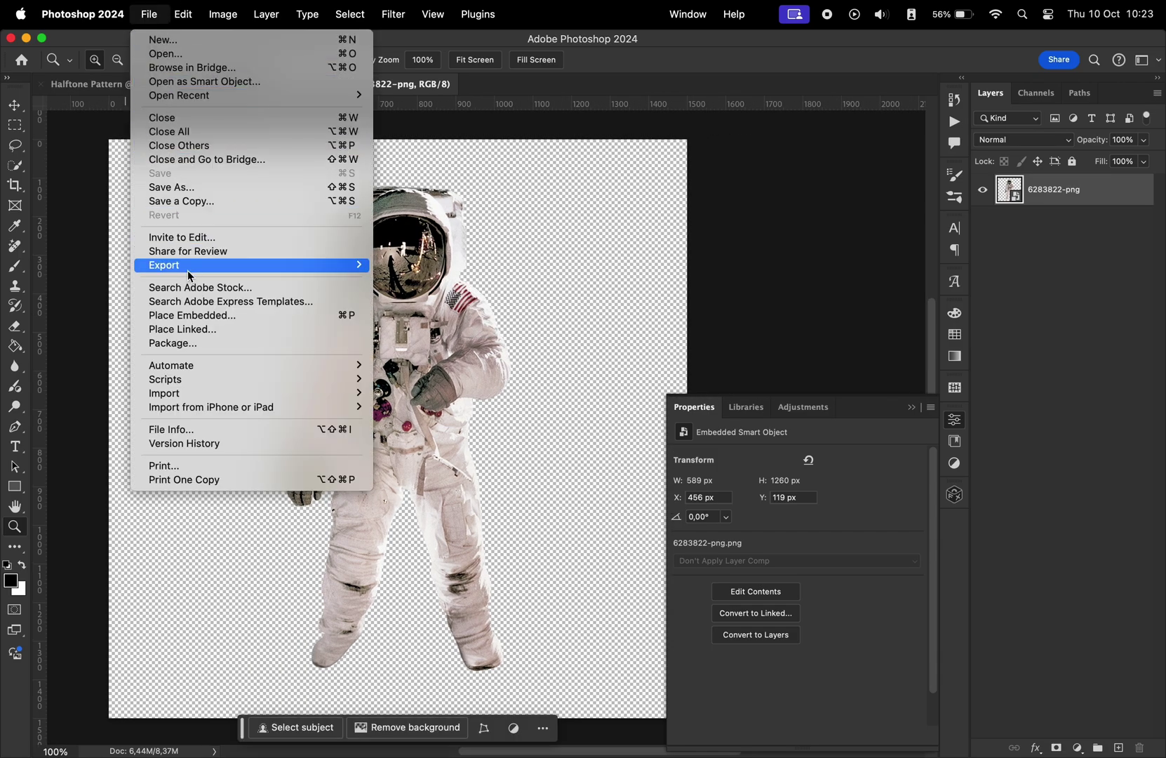
pyautogui.click(200, 316)
pyautogui.click(926, 529)
# Step: Resize the placed butterfly, hide the astronaut layer and save the smart object
pyautogui.moveTo(464, 409)
pyautogui.mouseDown()
pyautogui.moveTo(425, 408)
pyautogui.moveTo(481, 409)
pyautogui.mouseUp()
pyautogui.moveTo(703, 429); pyautogui.dragTo(623, 434)
pyautogui.press('Return')
pyautogui.click(982, 222)
pyautogui.press('super+s')
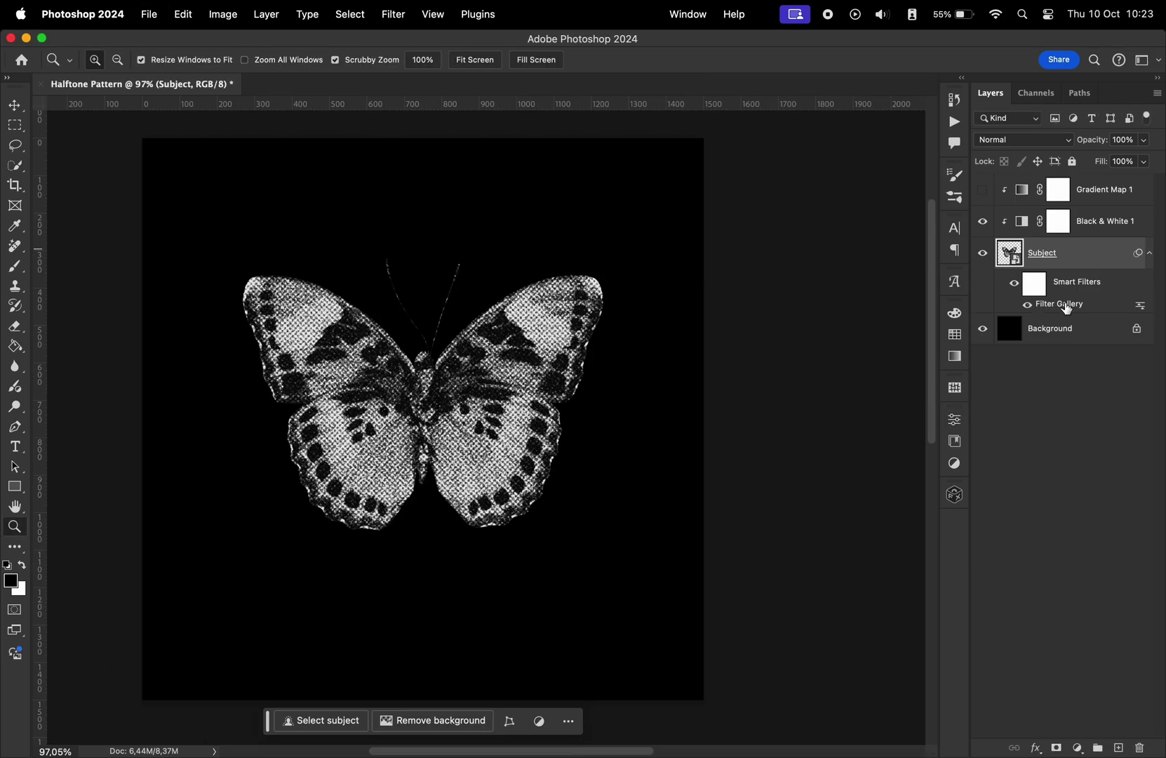
# Step: Apply Reticulation with density 11, foreground level 24 and background level 0 to the butterfly's Filter Gallery and inspect the halftone
pyautogui.doubleClick(1062, 304)
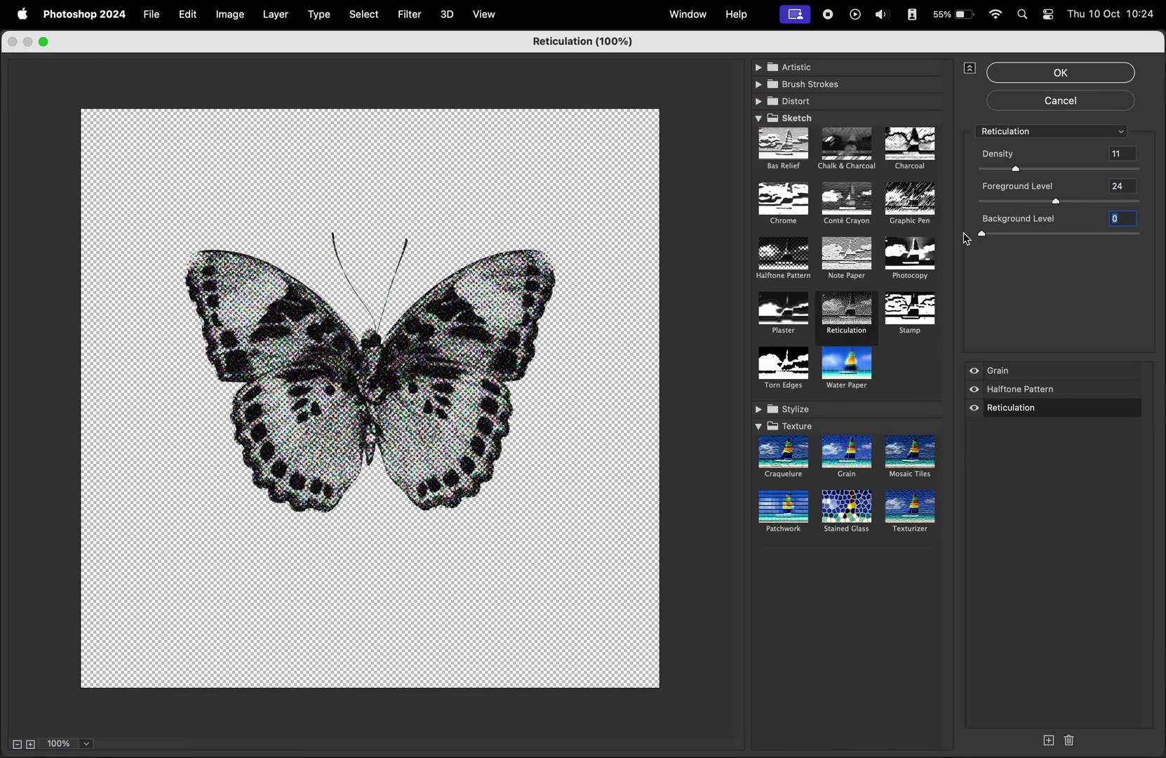
pyautogui.click(1027, 73)
pyautogui.moveTo(497, 383); pyautogui.dragTo(592, 360)
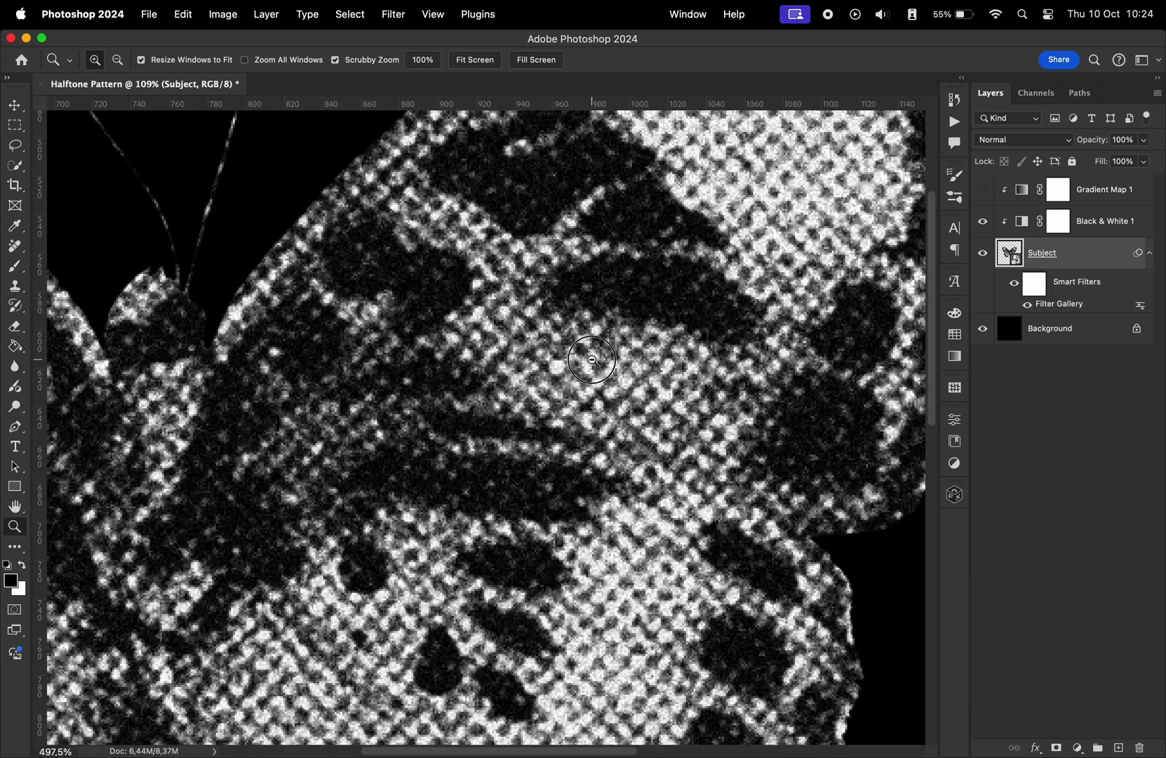
pyautogui.press('super+0')
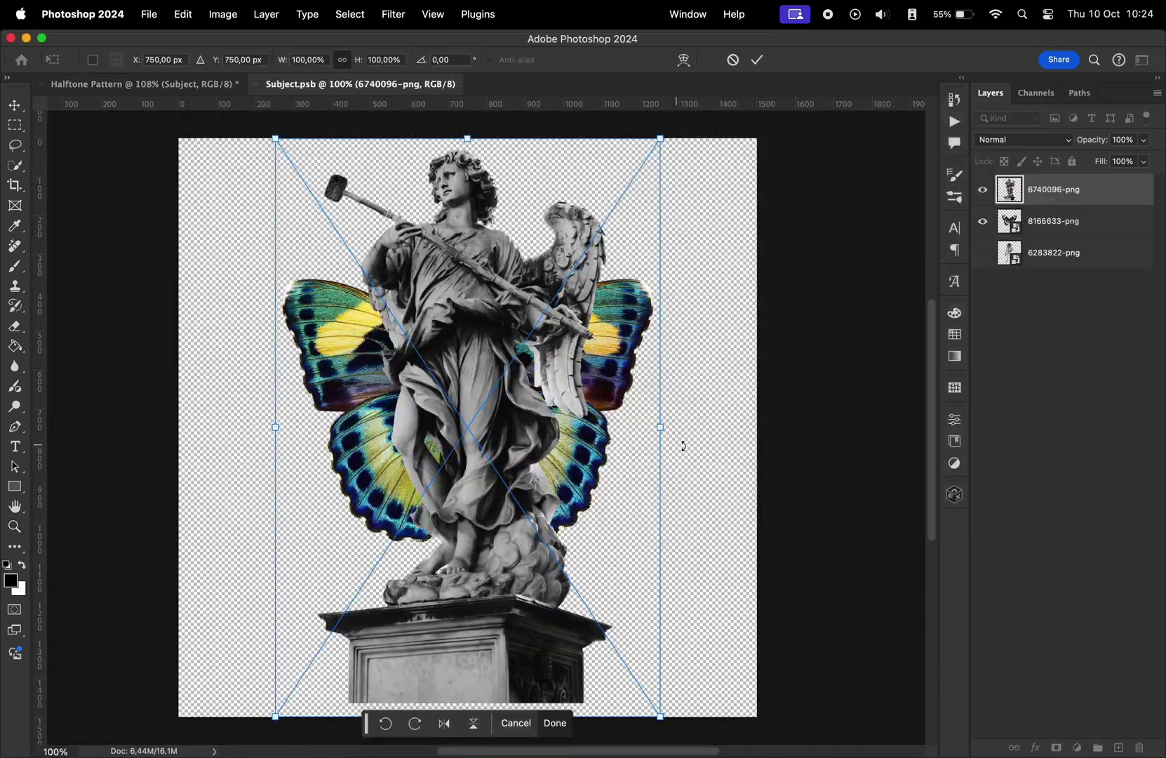
# Step: Place the 6740096-png statue and the 6186306-png sunflower in the Subject smart object, and save and close it showing only the sunflower
pyautogui.press('Return')
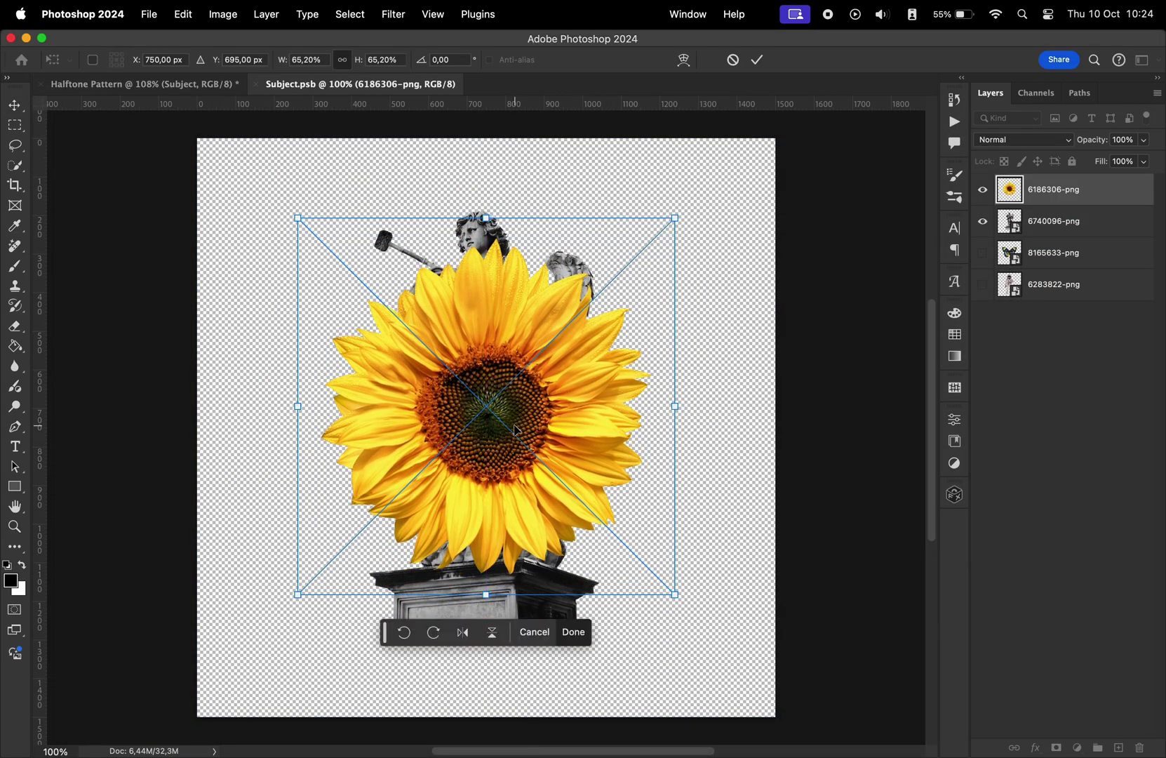
pyautogui.press('Return')
pyautogui.press('super+s')
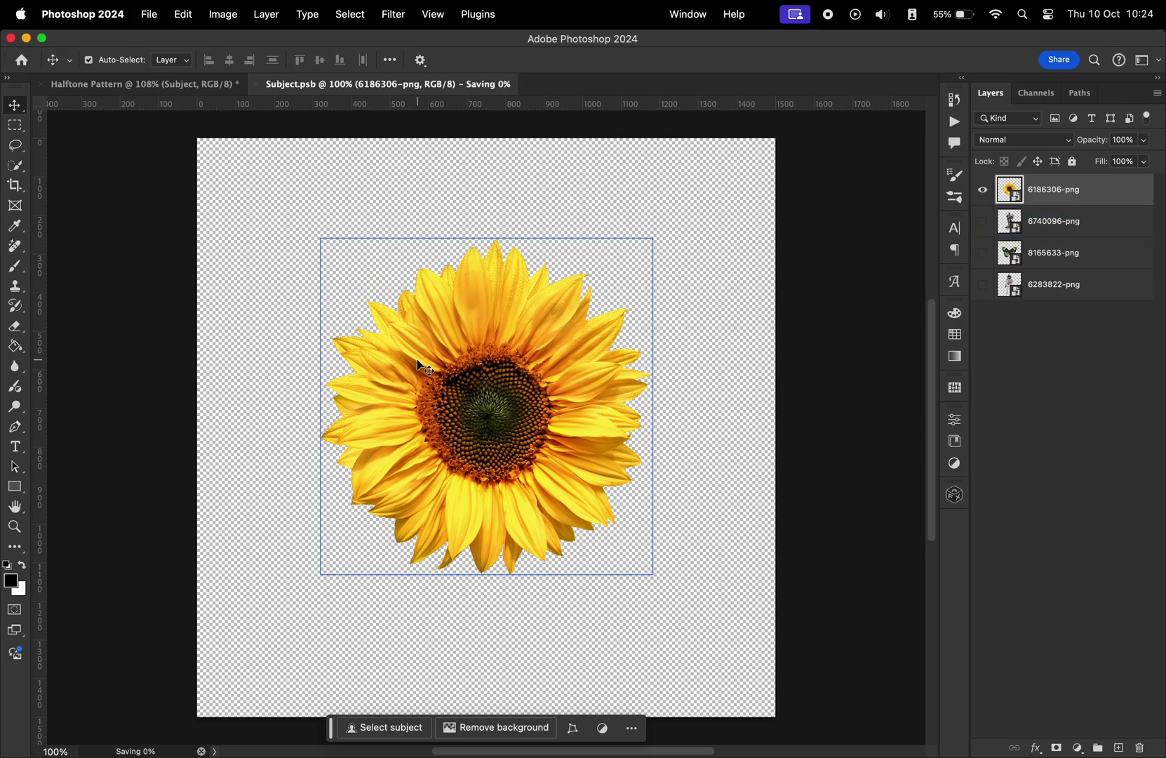
pyautogui.press('super+w')
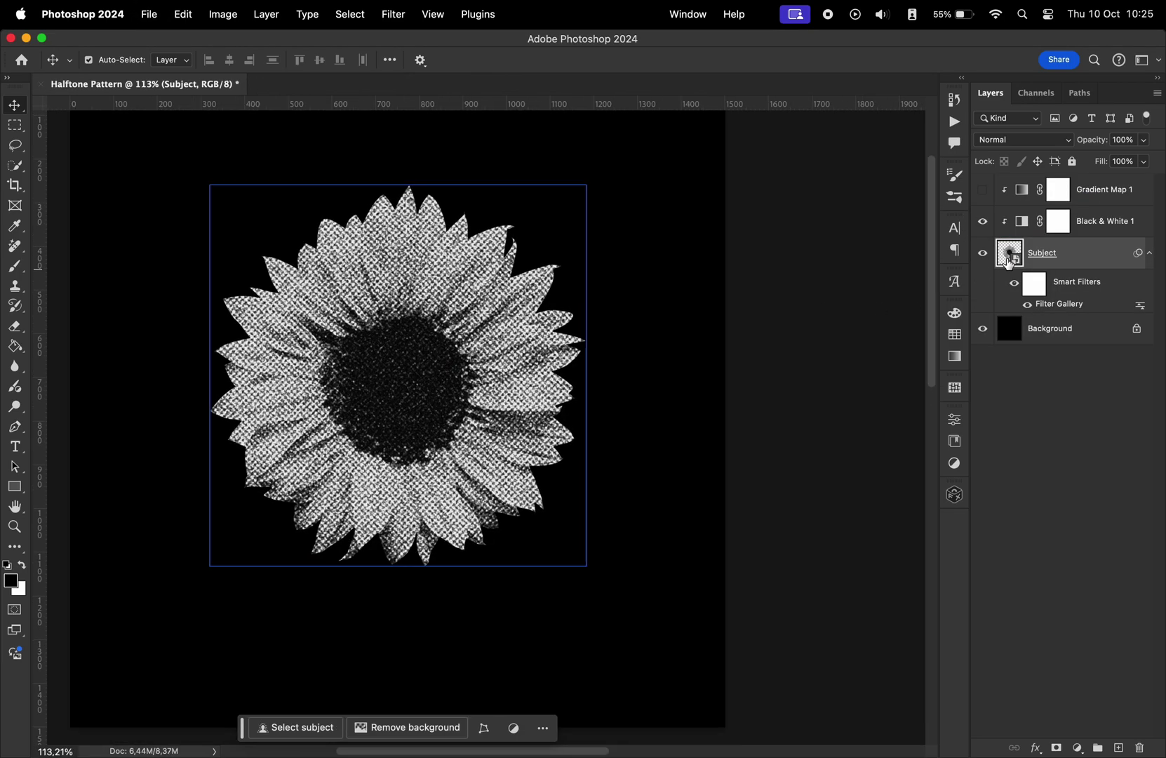
# Step: Reopen the Subject smart object's contents and enlarge the sunflower to fill more of the canvas
pyautogui.doubleClick(1008, 254)
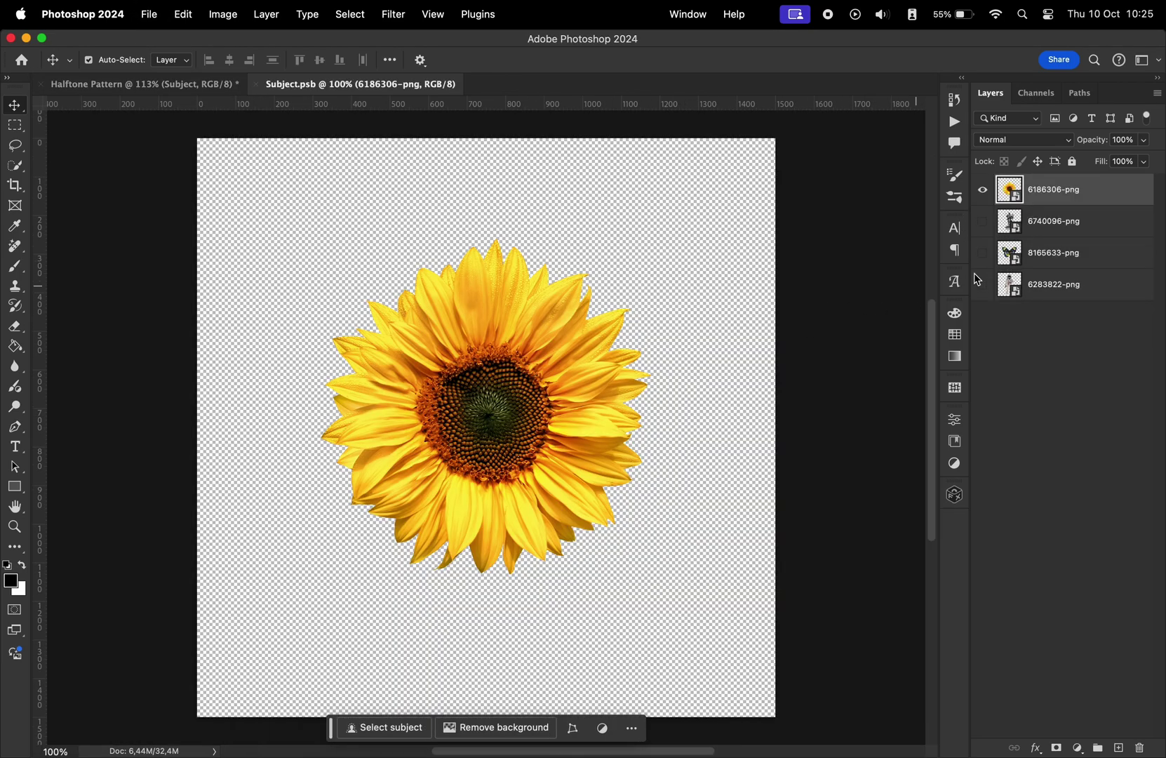
pyautogui.press('super+t')
pyautogui.press('Escape')
# Step: Add a Levels adjustment clipped to the sunflower with midtones at 1,85 and mask it to the flower's dark center
pyautogui.click(1077, 747)
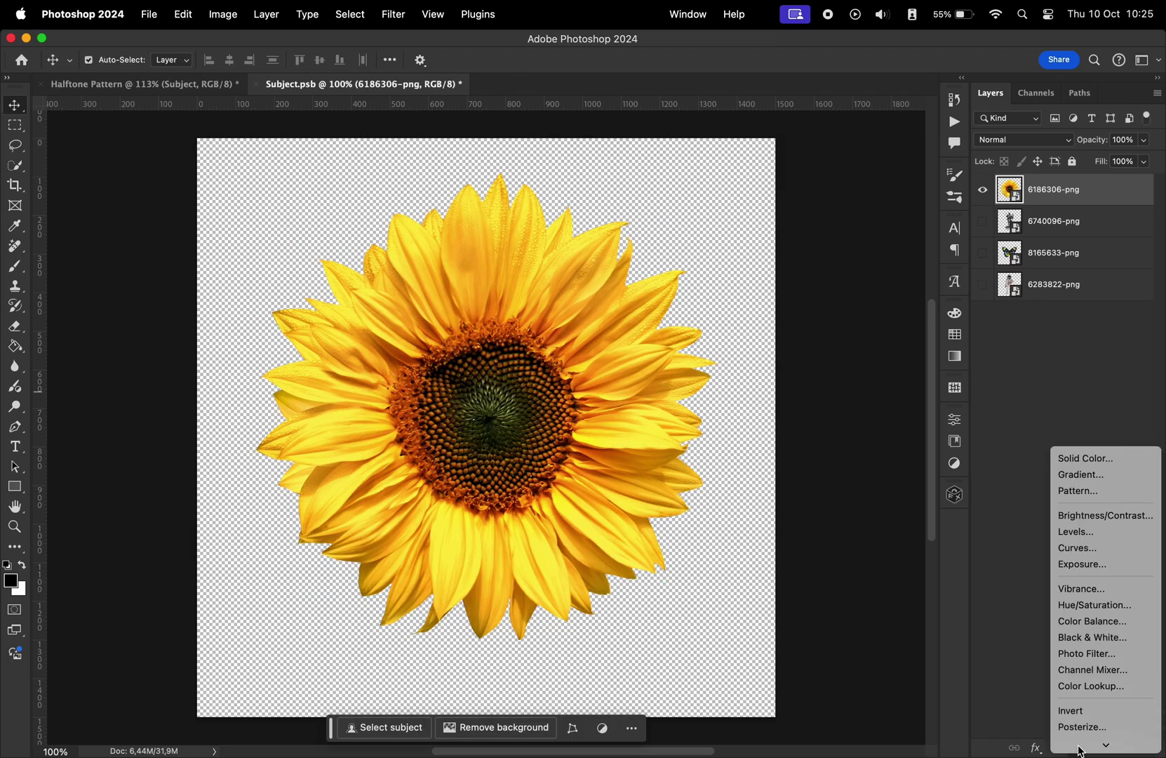
pyautogui.click(1081, 515)
pyautogui.moveTo(812, 574); pyautogui.dragTo(764, 574)
pyautogui.press('b')
pyautogui.press('super+i')
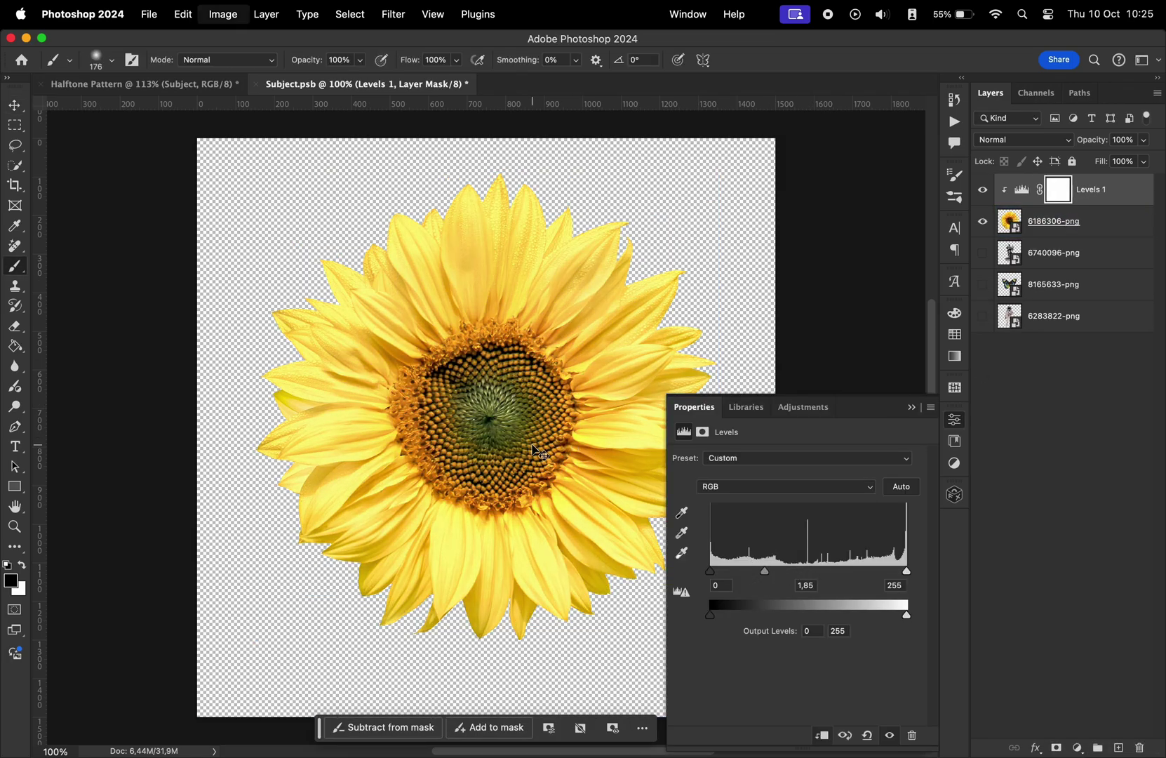
pyautogui.press('x')
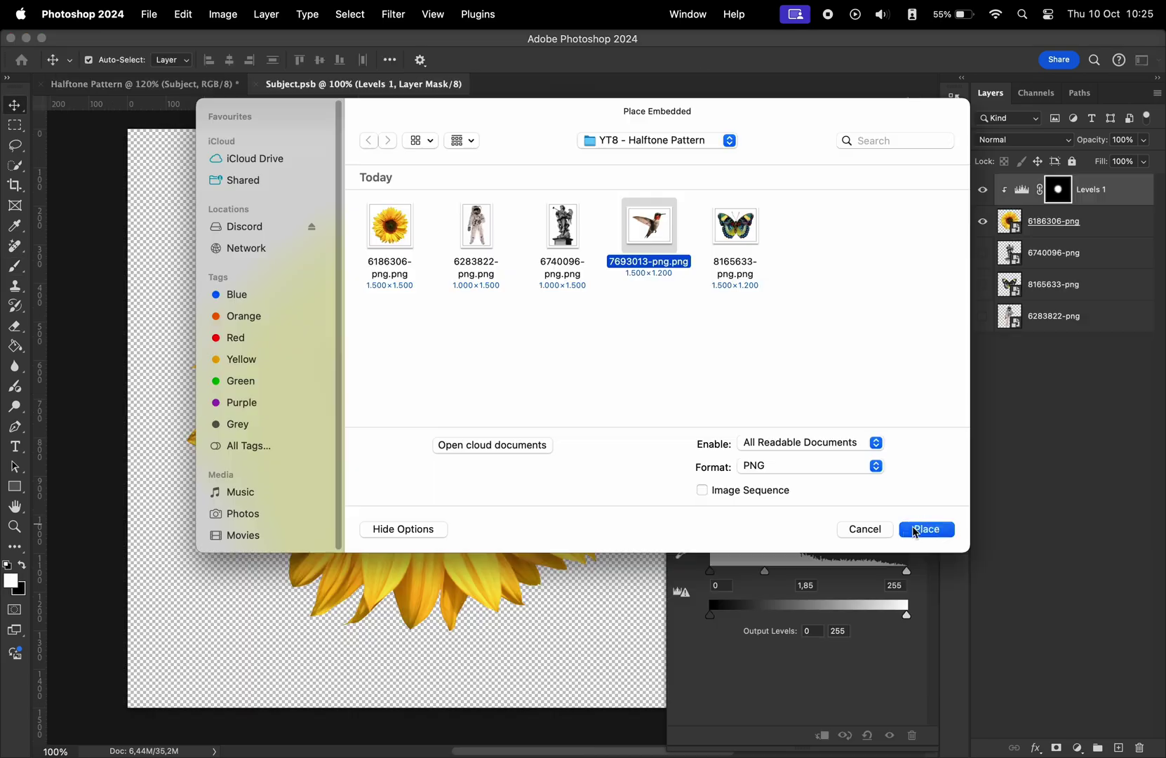
# Step: Place the 7693013-png hummingbird as an embedded object, scale it to about 112% and reposition it on the canvas
pyautogui.press('Return')
pyautogui.moveTo(127, 419); pyautogui.dragTo(93, 419)
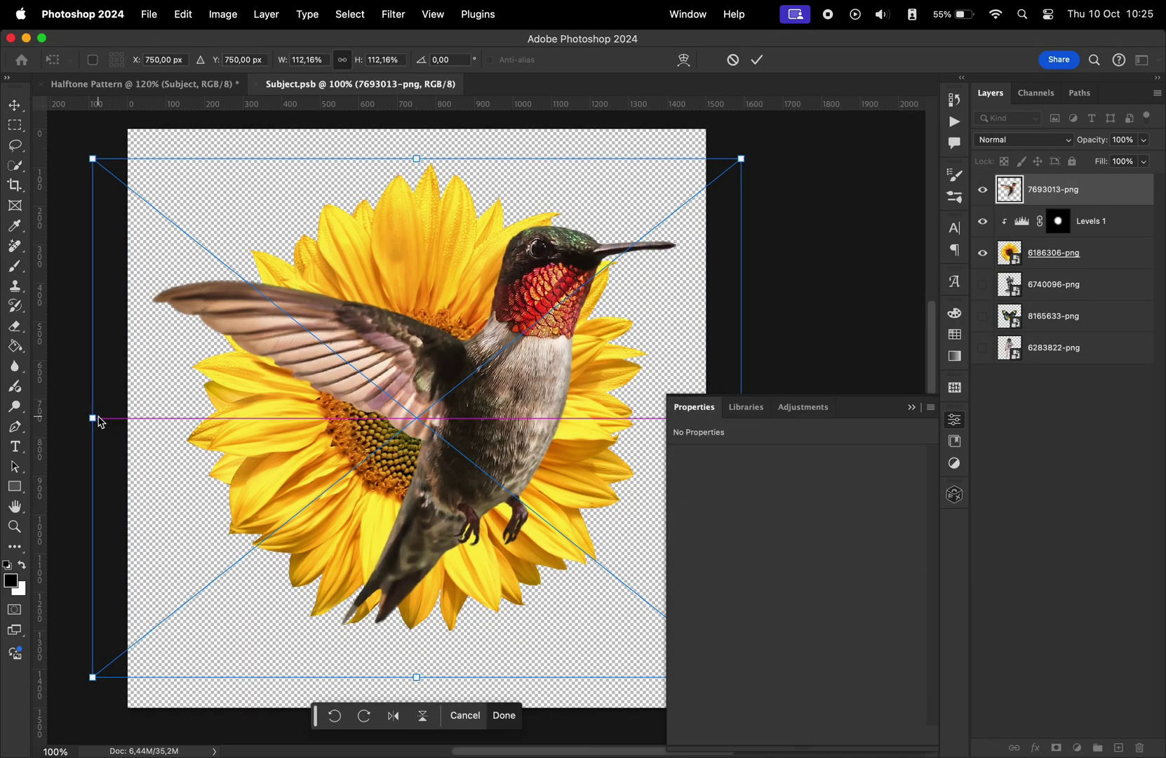
pyautogui.moveTo(482, 390); pyautogui.dragTo(456, 403)
pyautogui.press('Return')
# Step: Hide the sunflower layer, and save and close the Subject smart object
pyautogui.click(982, 253)
pyautogui.press('super+s')
pyautogui.press('super+s')
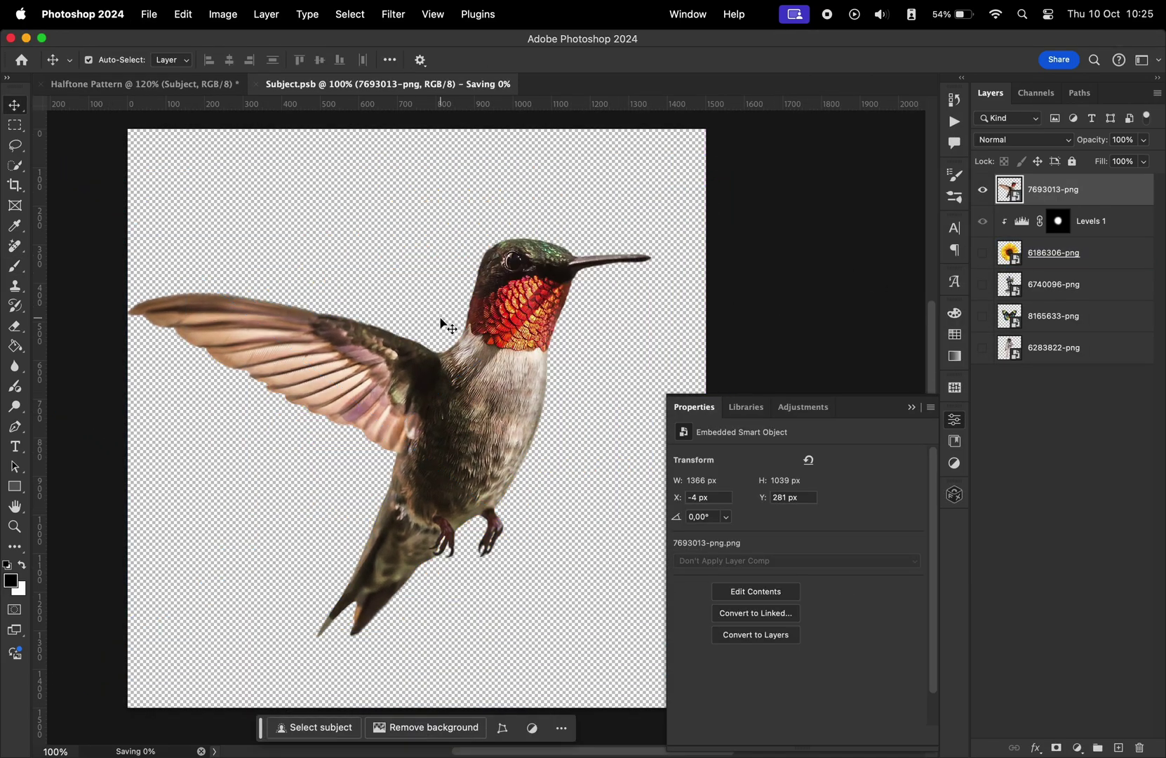
pyautogui.press('super+w')
# Step: Set the hummingbird's Reticulation foreground level to 50 and background level to 0, apply the Filter Gallery and inspect the texture
pyautogui.doubleClick(1067, 302)
pyautogui.click(1008, 405)
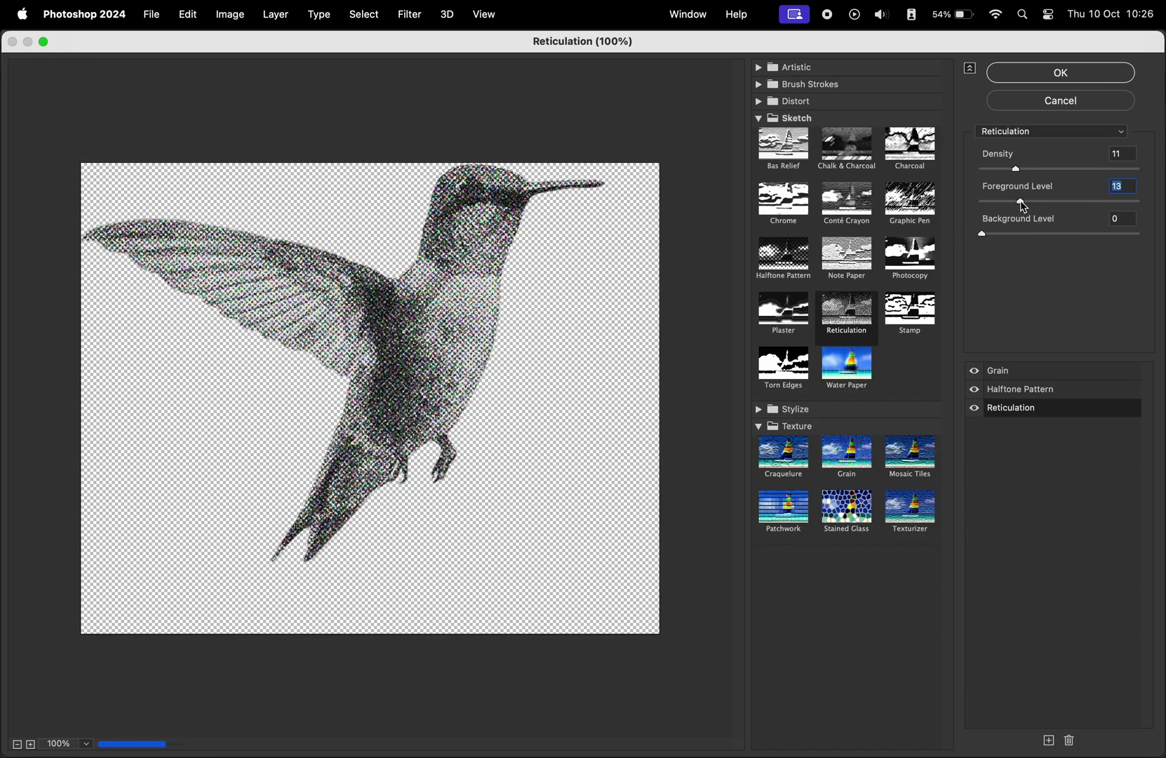
pyautogui.moveTo(1092, 202); pyautogui.dragTo(1126, 203)
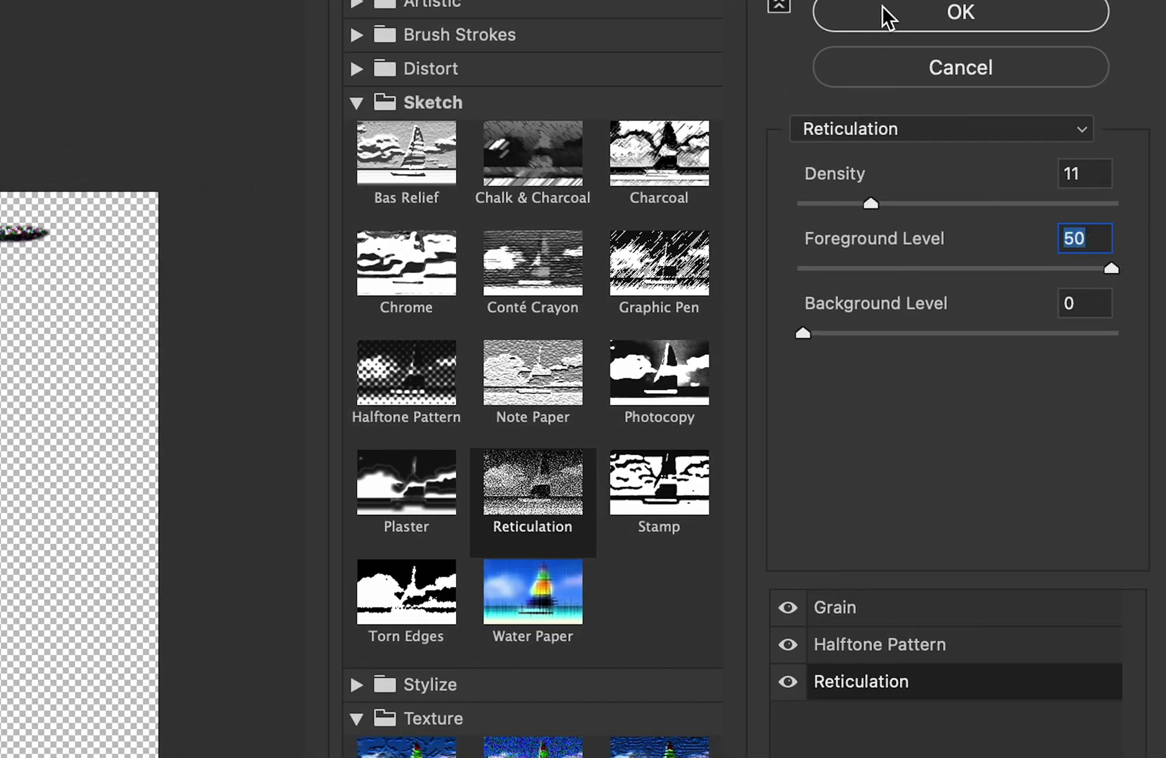
pyautogui.moveTo(804, 333); pyautogui.dragTo(992, 337)
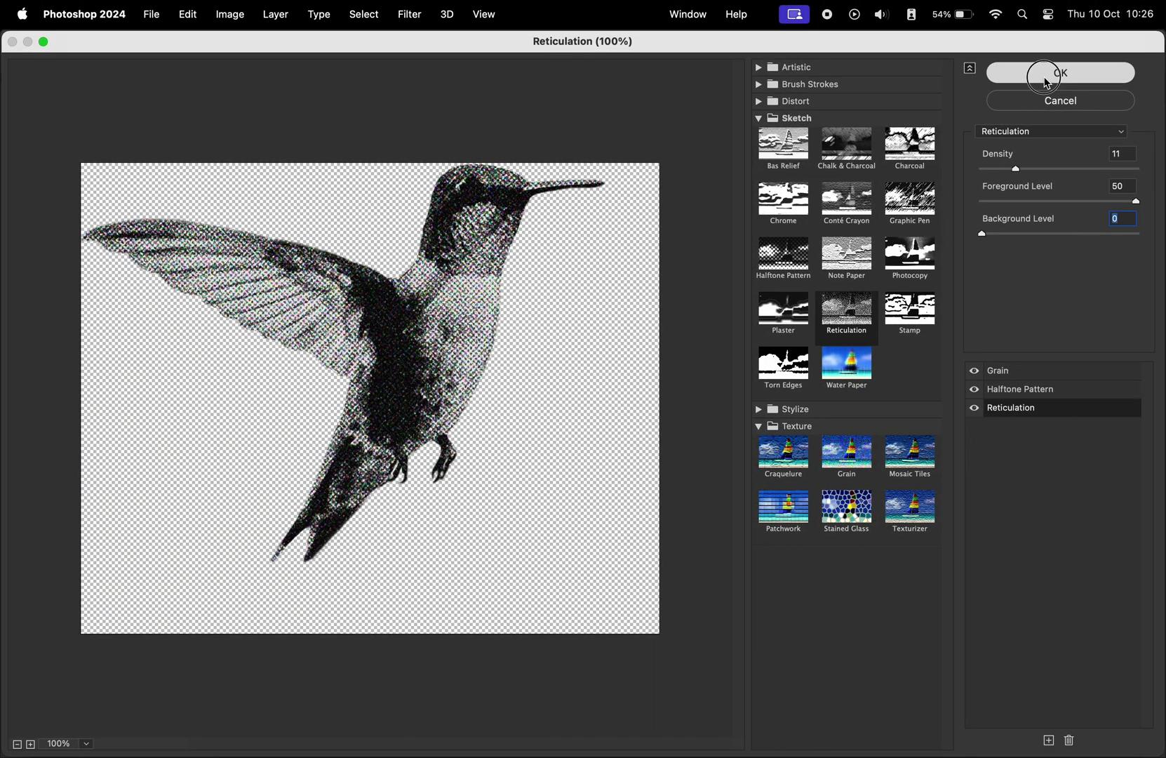
pyautogui.click(1045, 81)
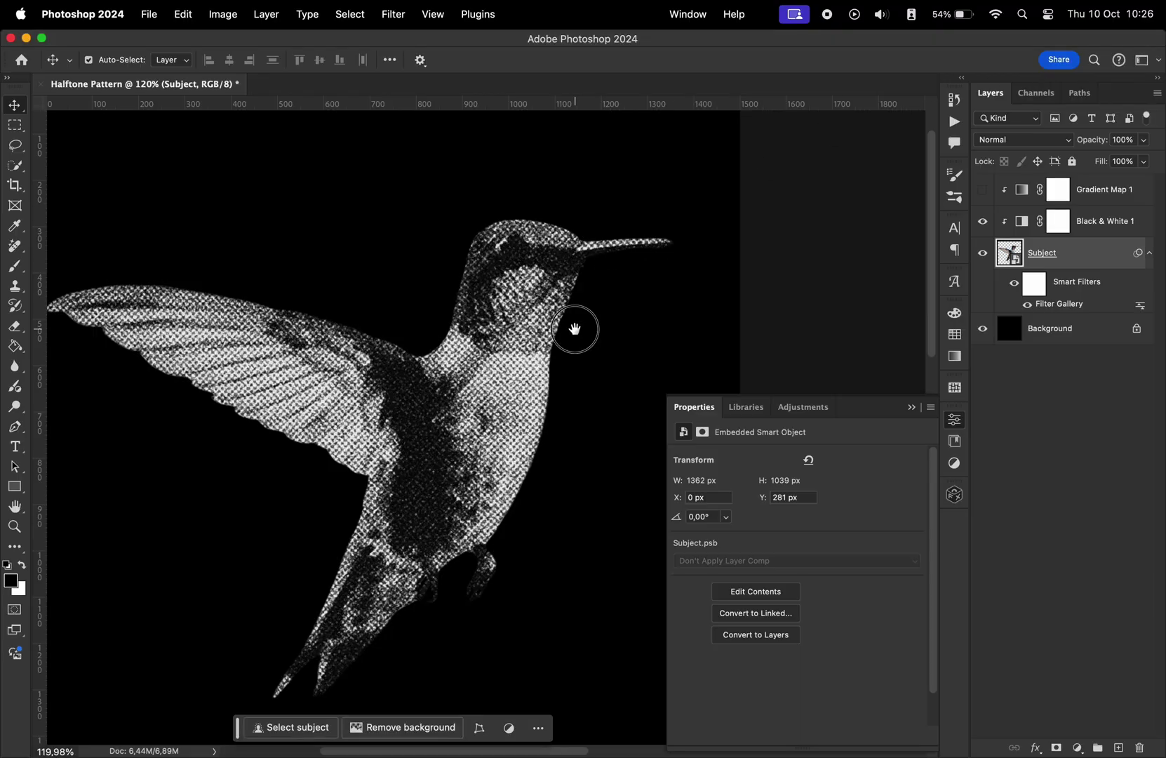
pyautogui.moveTo(575, 328); pyautogui.dragTo(583, 309)
pyautogui.moveTo(583, 309); pyautogui.dragTo(541, 307)
pyautogui.moveTo(541, 306); pyautogui.dragTo(535, 341)
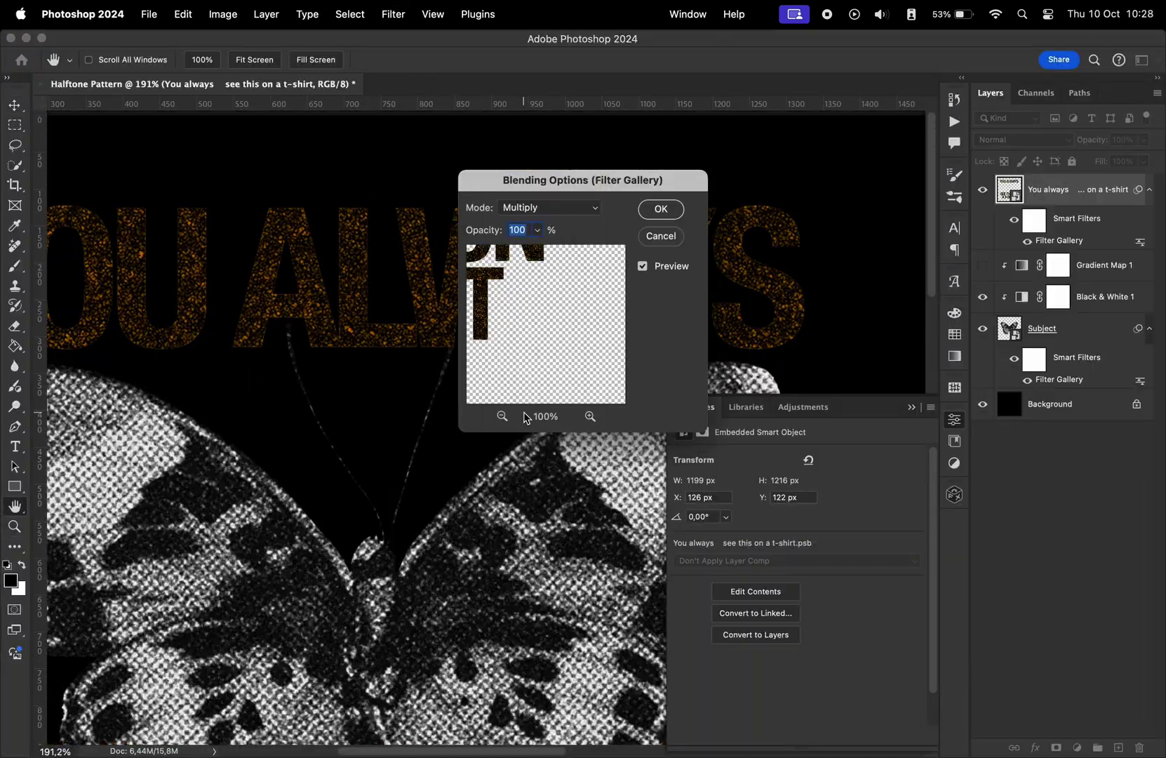
# Step: Change the blending mode of the Filter Gallery smart filter on the "You always see this on a t-shirt" text layer
pyautogui.click(548, 208)
pyautogui.click(604, 471)
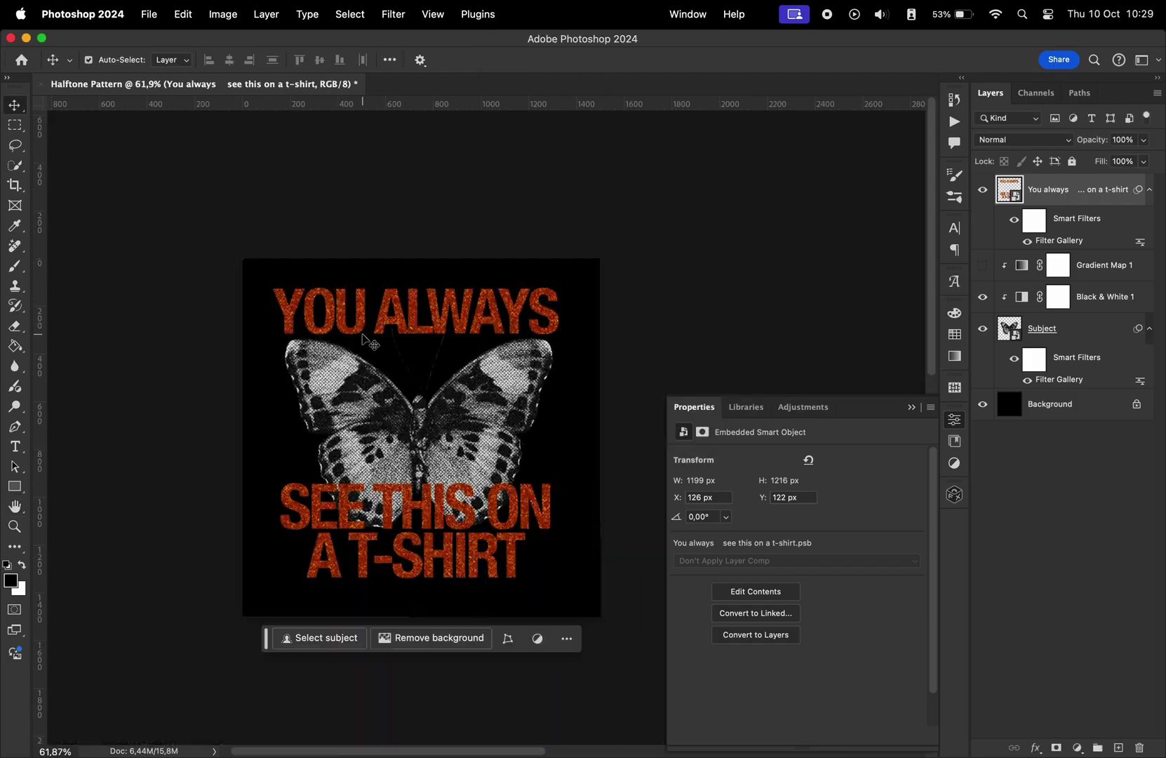